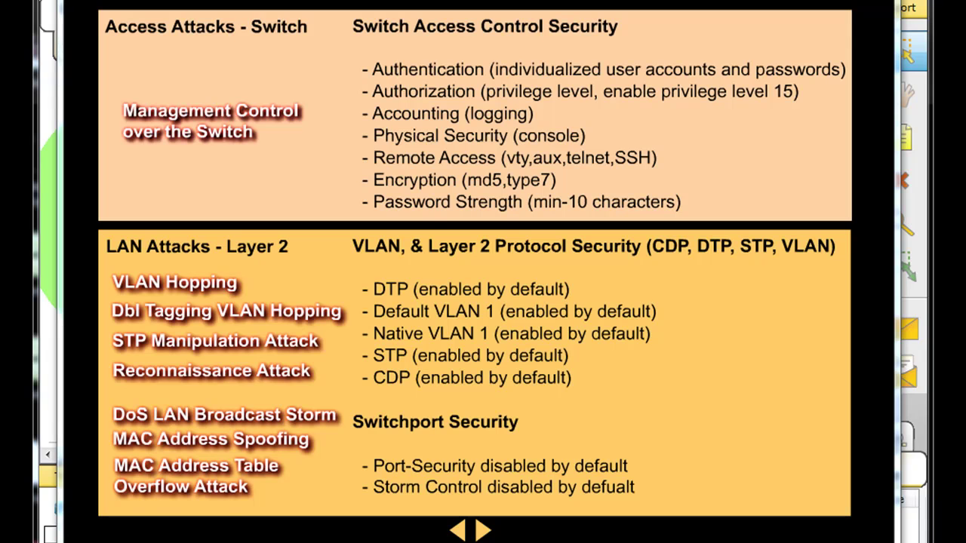
Step: Bring up layer2-switch-security.txt in Notepad and look over its switch security commands
key("alt+Tab")
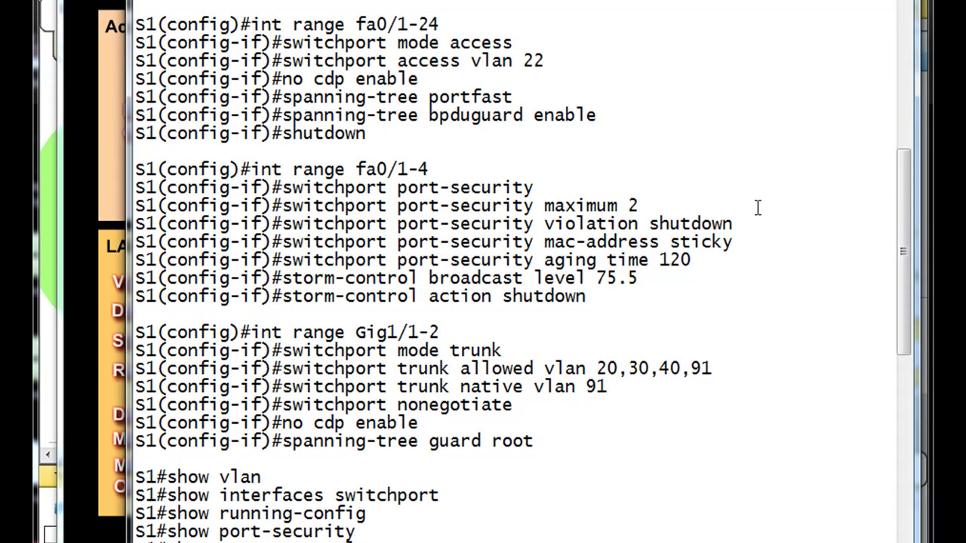
left_click_drag(903, 221, 903, 225)
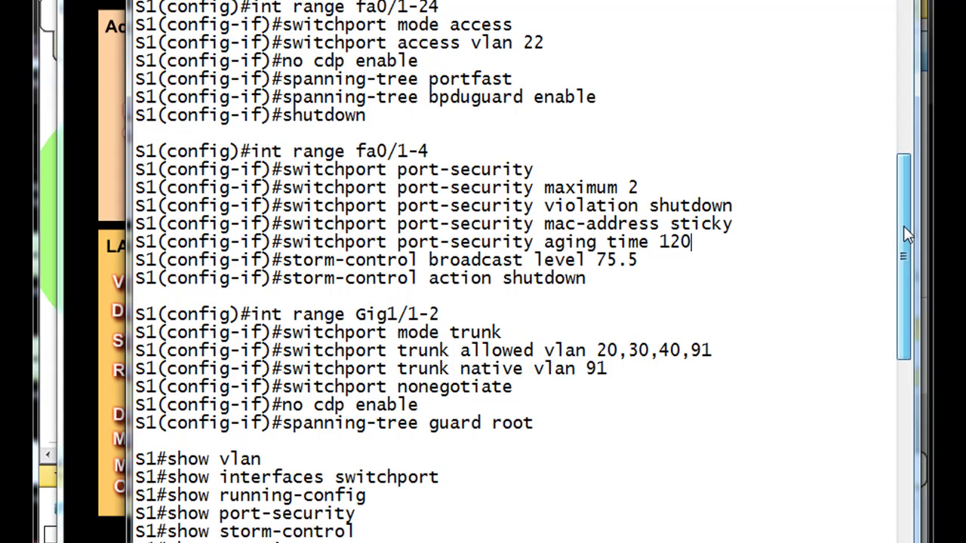
left_click(691, 242)
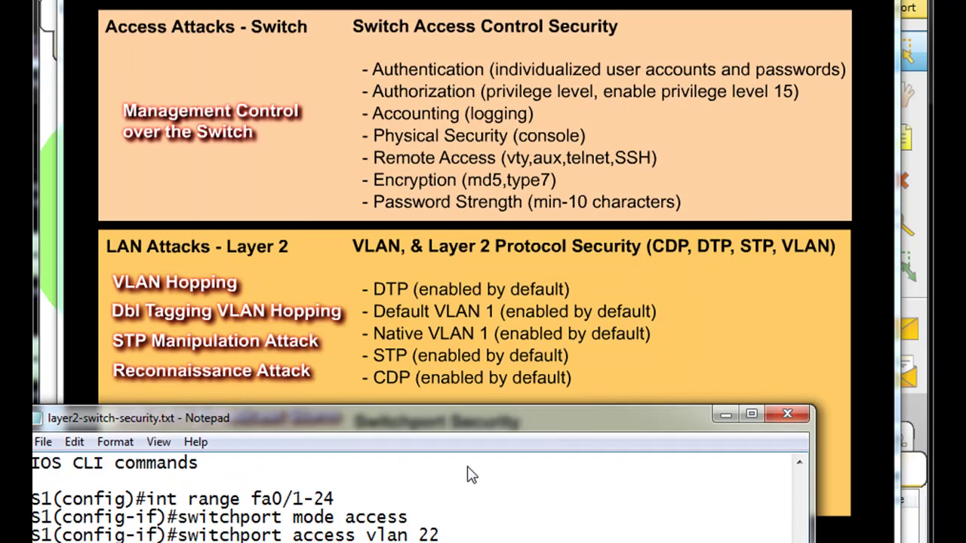
left_click_drag(473, 416, 527, 455)
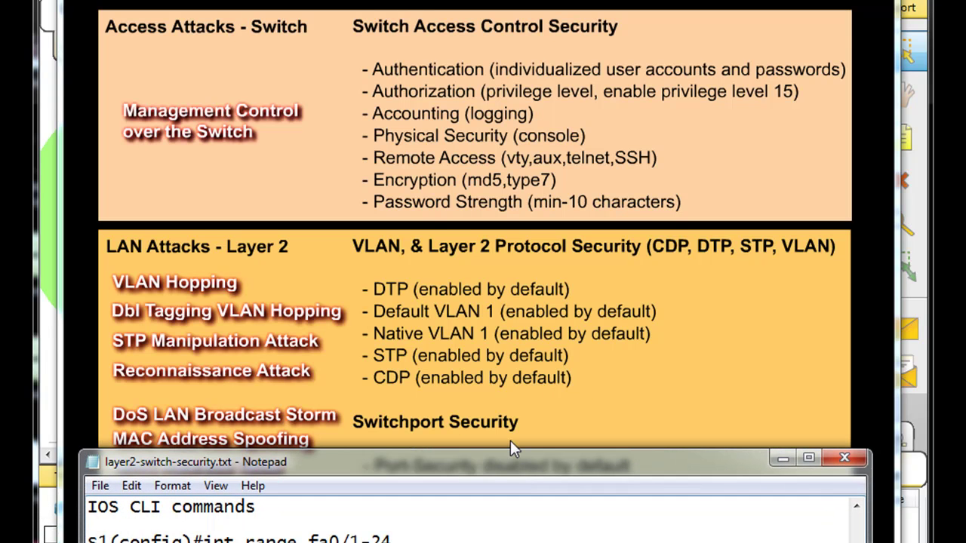
left_click_drag(521, 468, 510, 0)
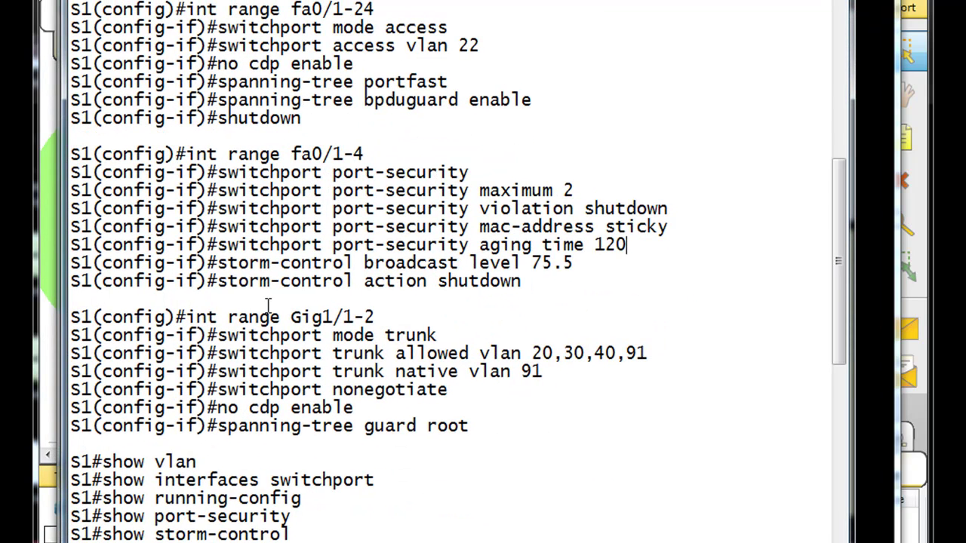
left_click_drag(837, 200, 833, 245)
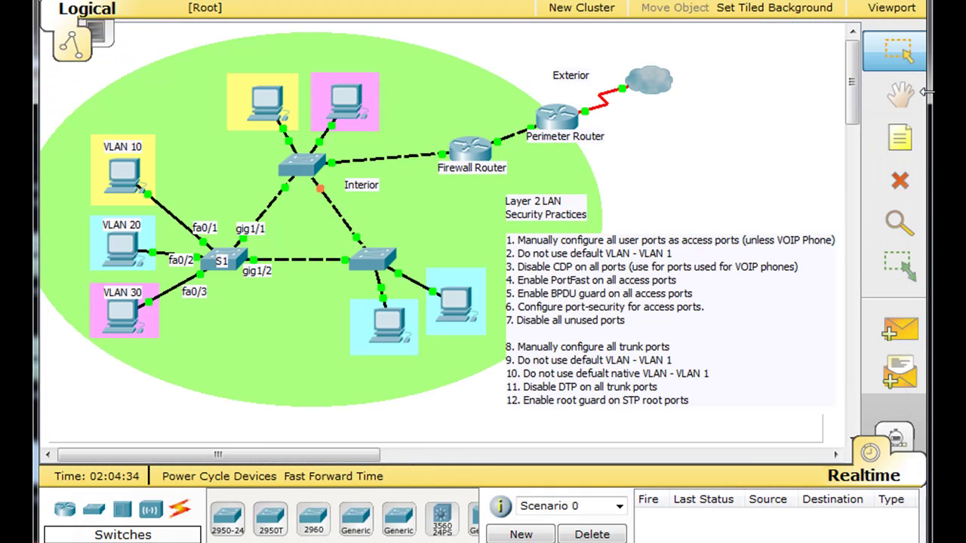
left_click(911, 107)
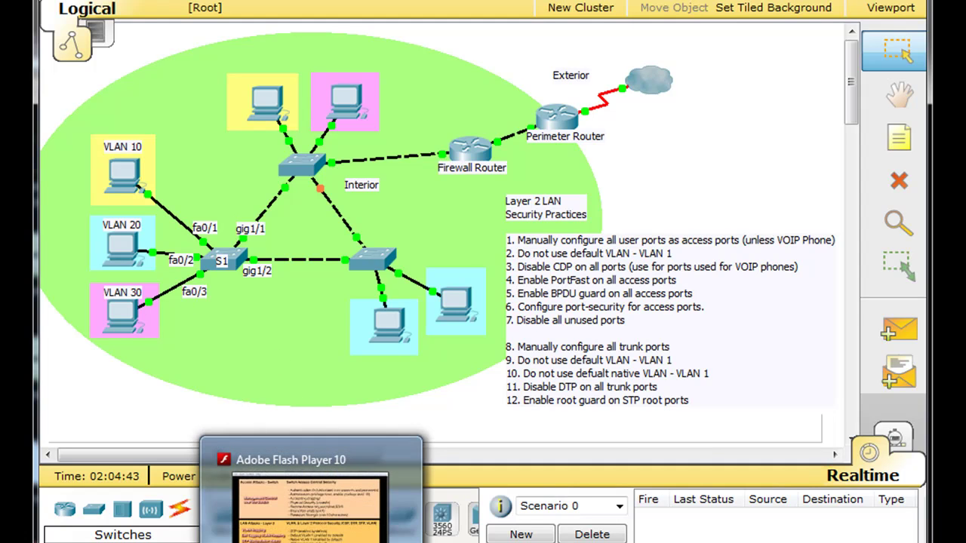
left_click(302, 505)
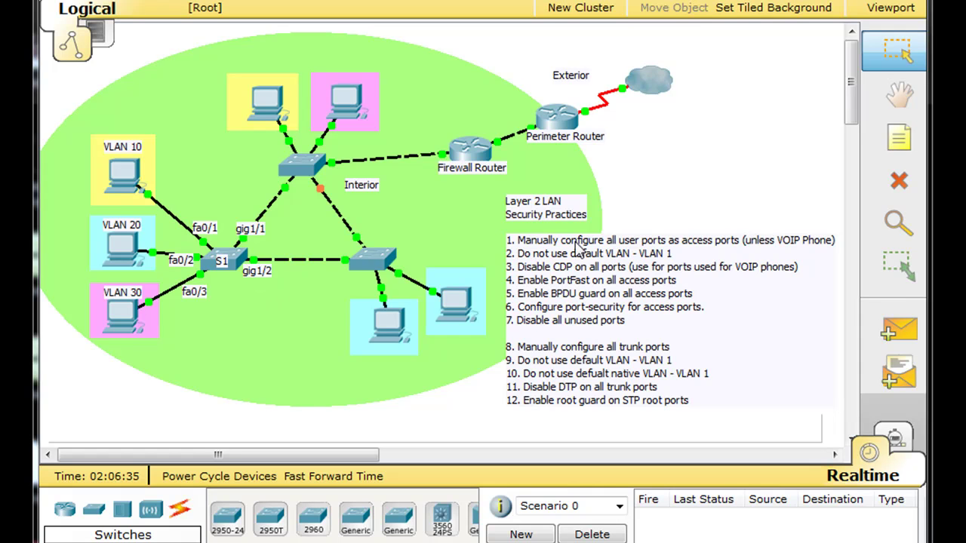
Step: Open switch S1's command line and get a console prompt
left_click(237, 260)
left_click_drag(189, 93, 213, 2)
left_click(276, 5)
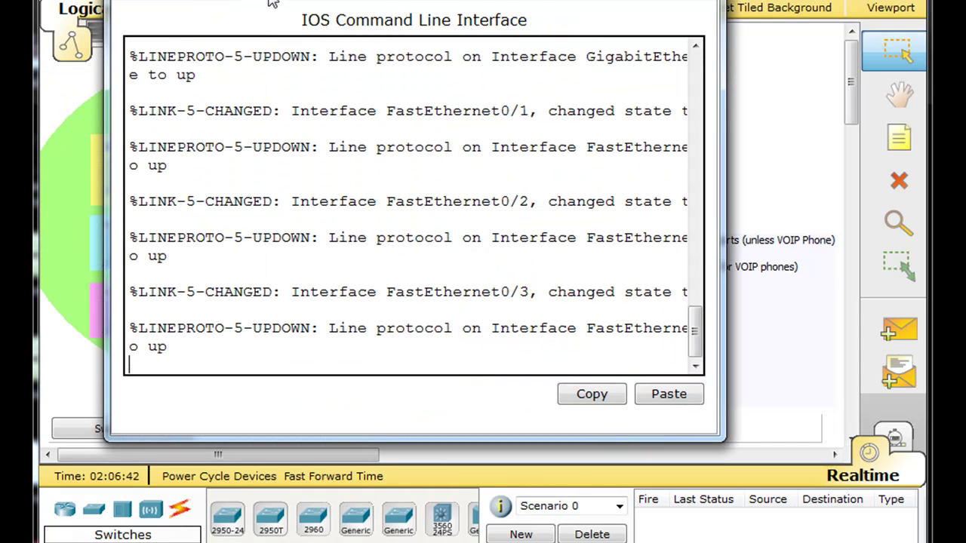
left_click_drag(719, 438, 830, 478)
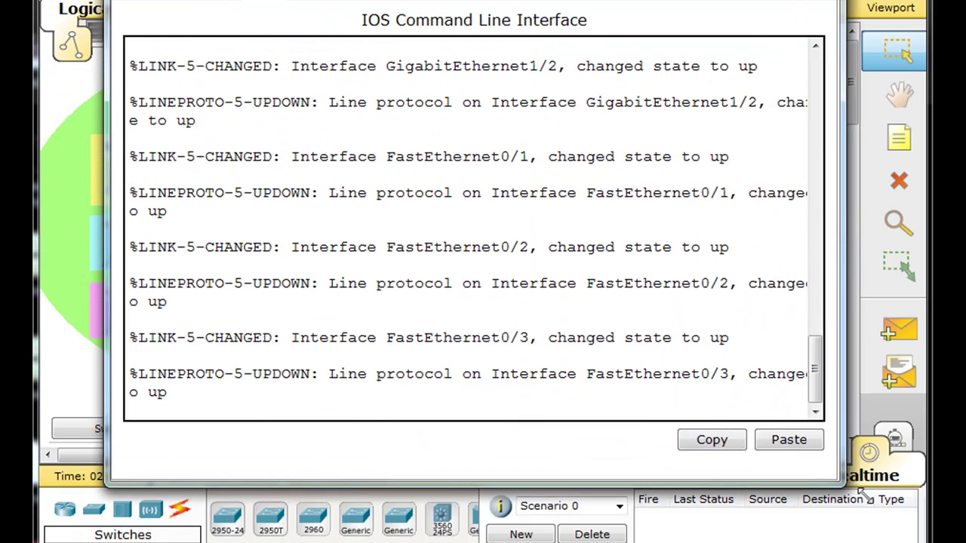
key("Return")
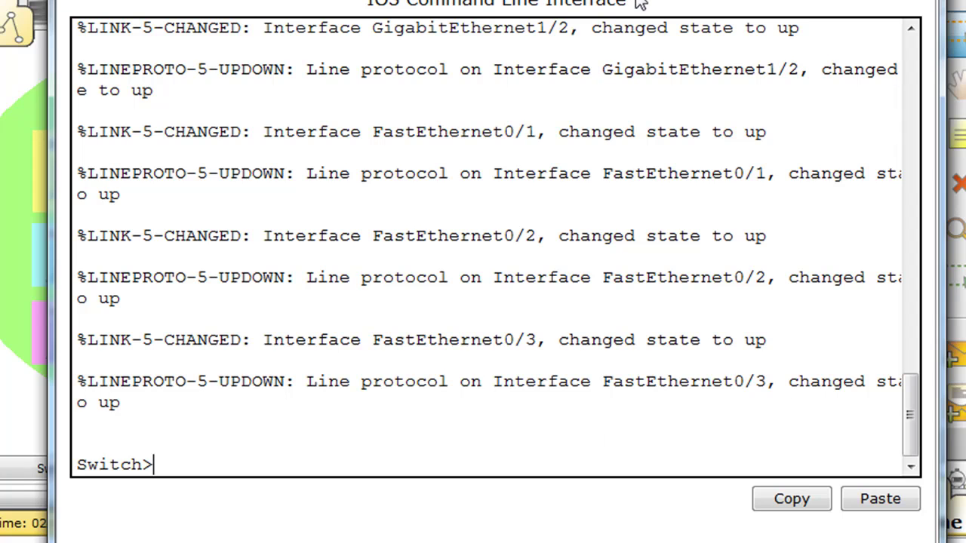
Step: Enter privileged and global configuration mode and set the hostname to S1
type("en")
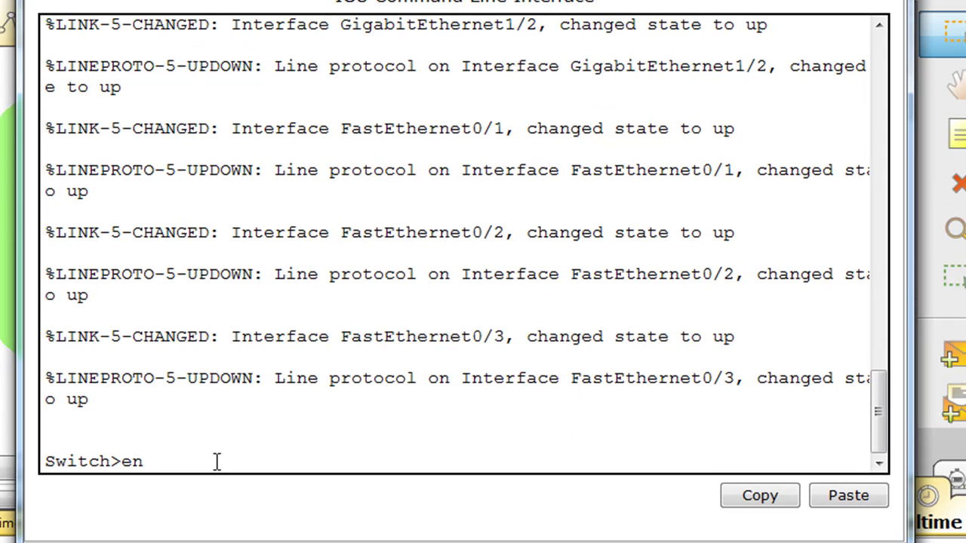
key("Return")
type("conf")
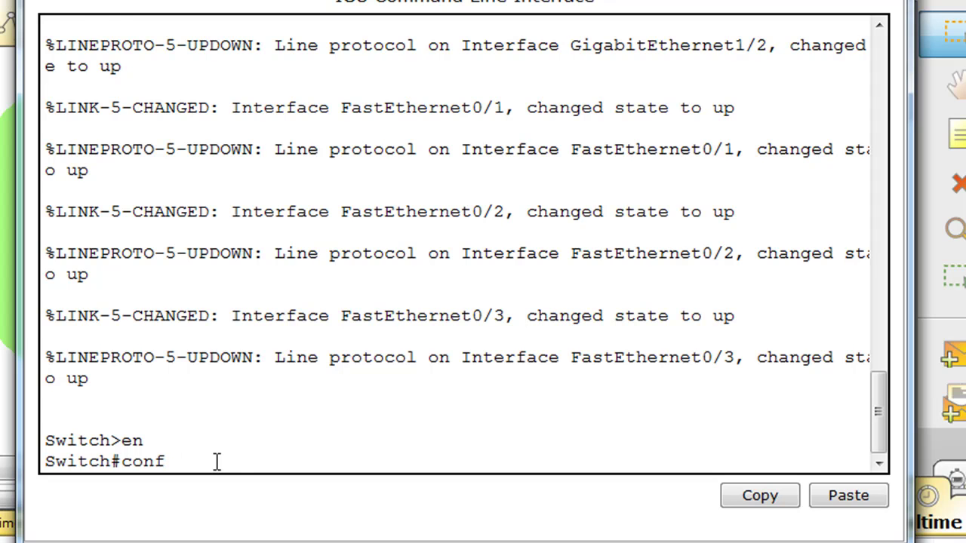
type("t t")
key("Return")
type("hos")
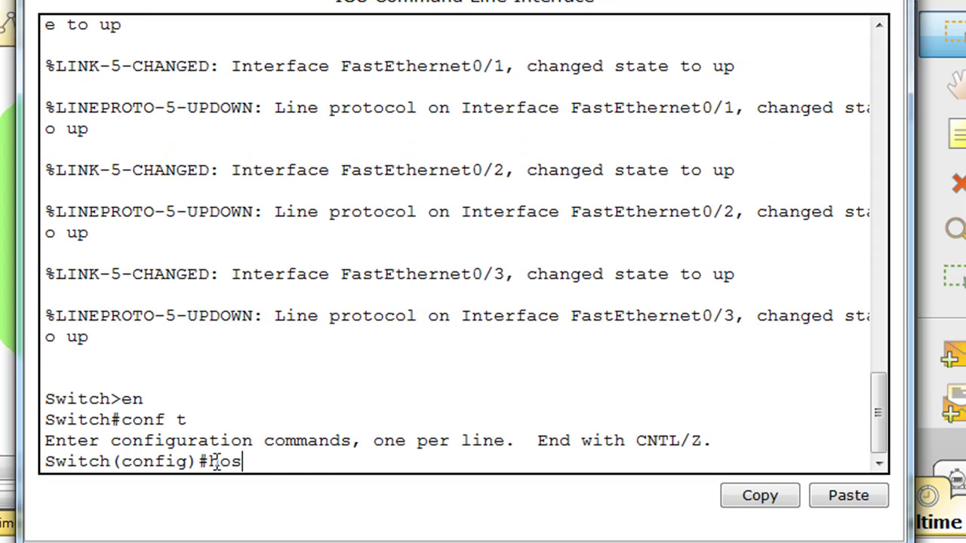
type("tname S1")
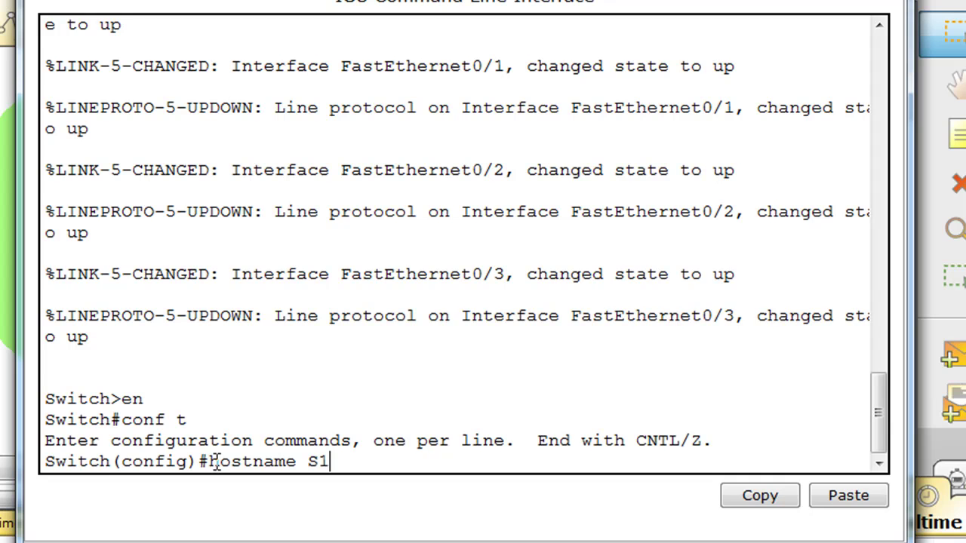
key("Return")
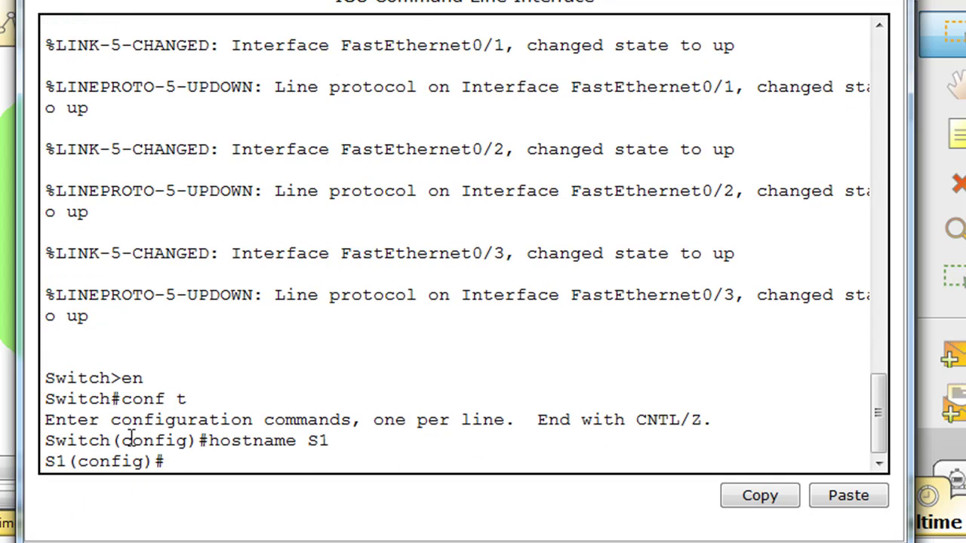
left_click_drag(442, 10, 424, 407)
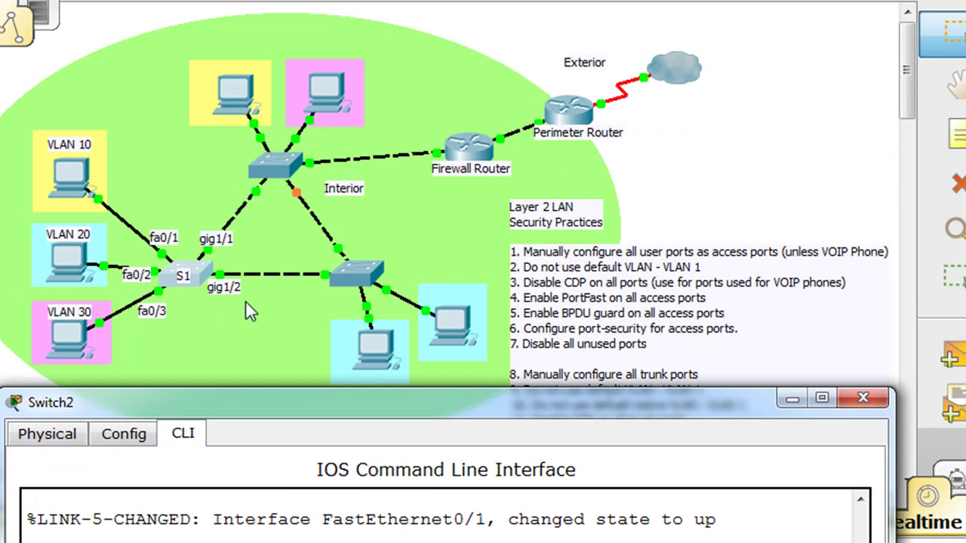
Step: Run show vlan at the S1# prompt and enlarge the CLI to read the VLAN 1 port list
left_click_drag(364, 431, 412, 46)
type("sh")
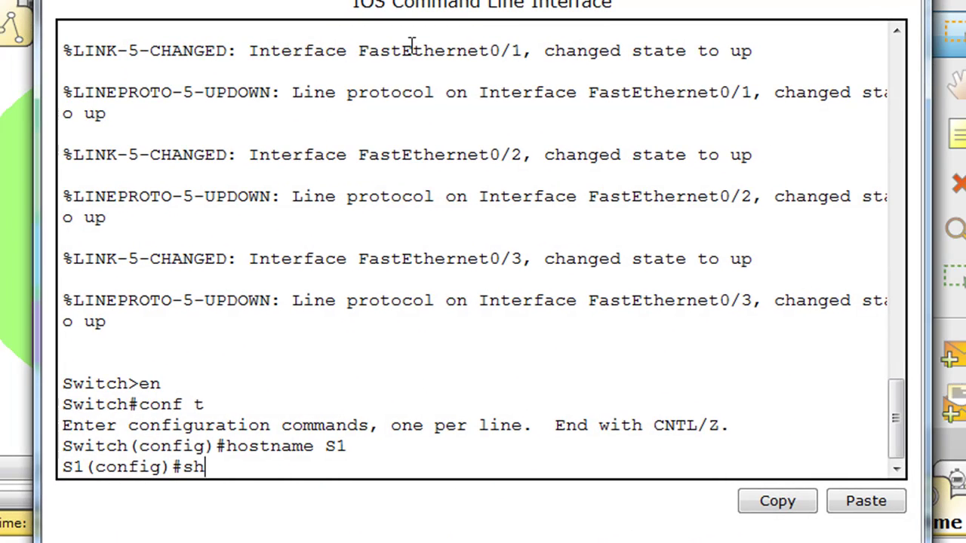
type("ow vlan")
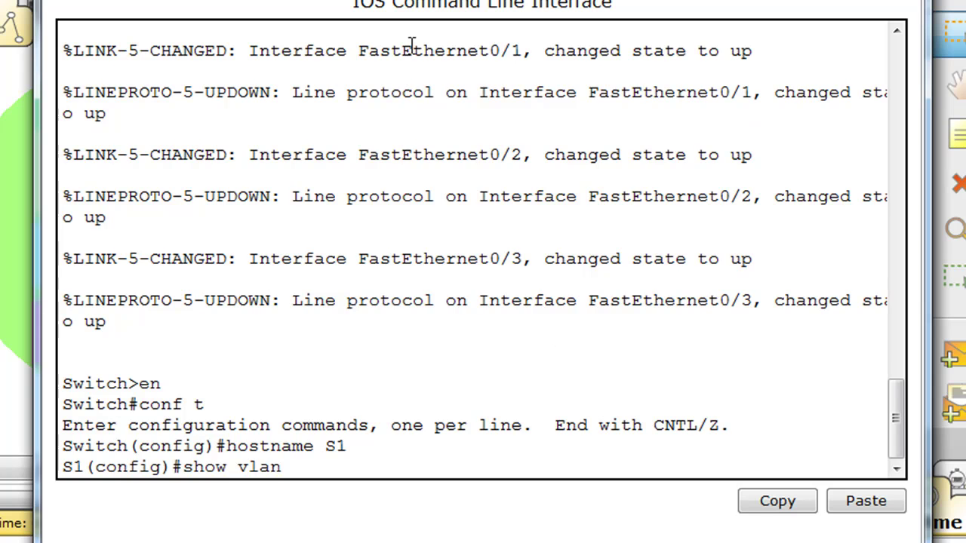
key("Return")
key("ctrl+z")
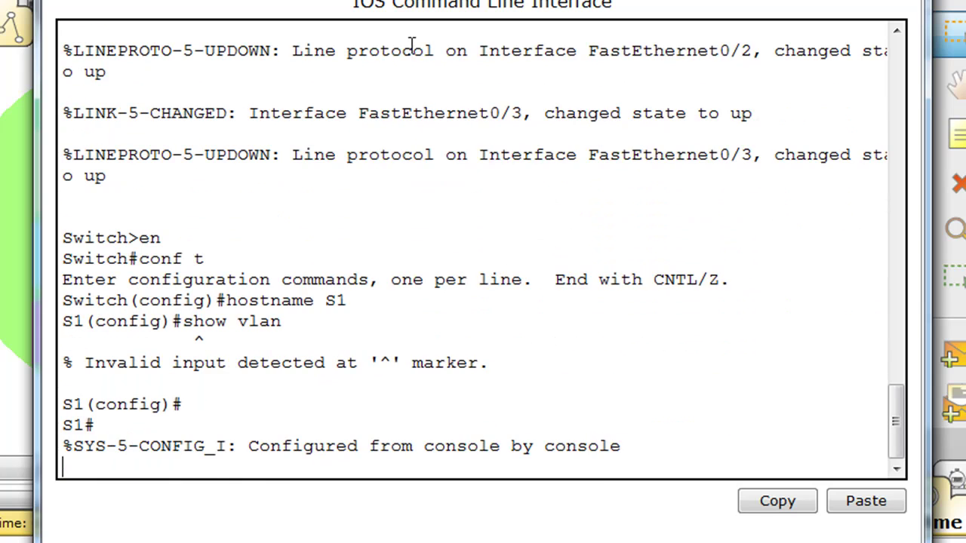
key("Return")
type("show vlan")
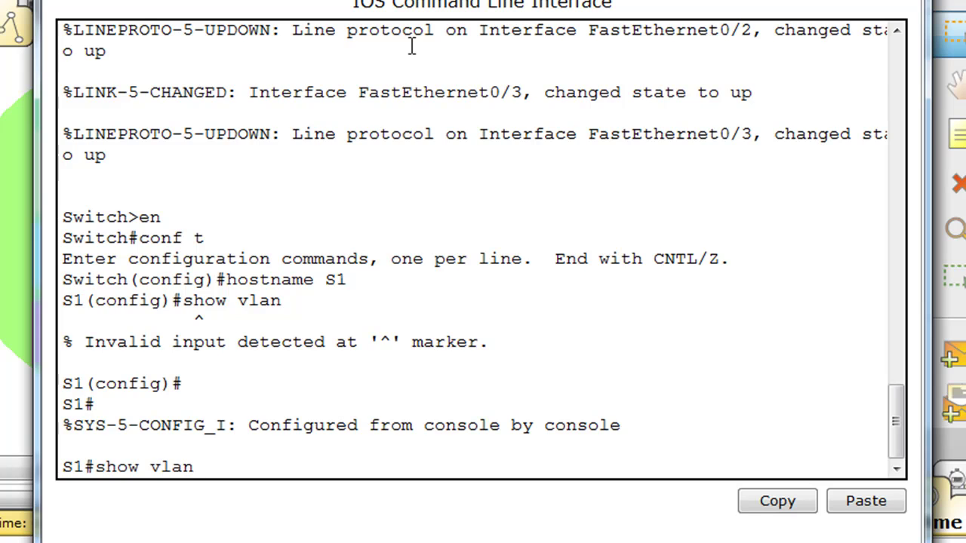
key("Return")
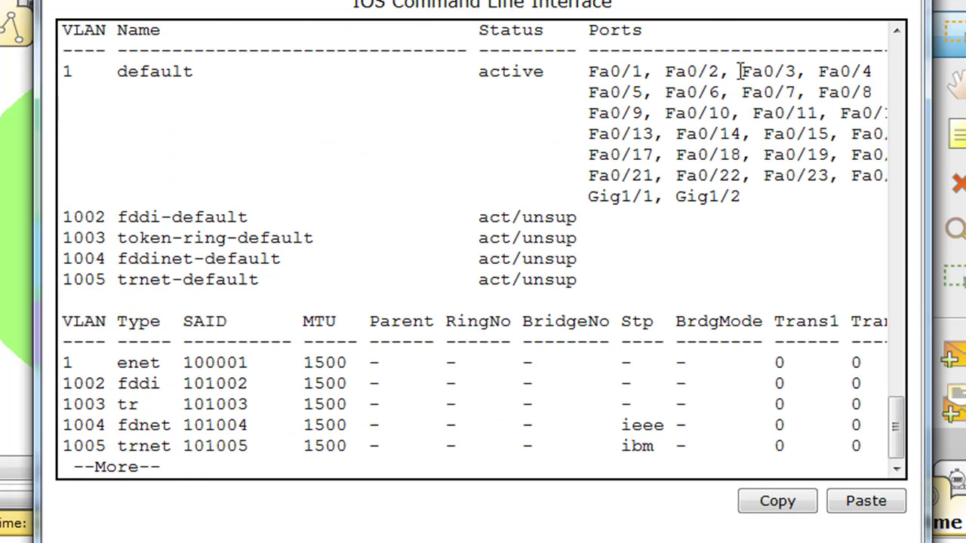
left_click_drag(927, 279, 956, 276)
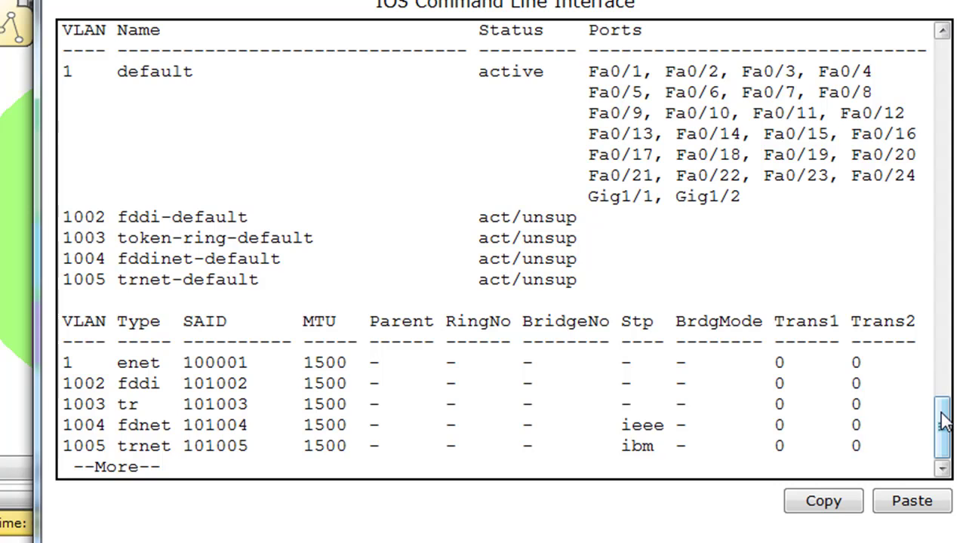
scroll(946, 413, "up", 1)
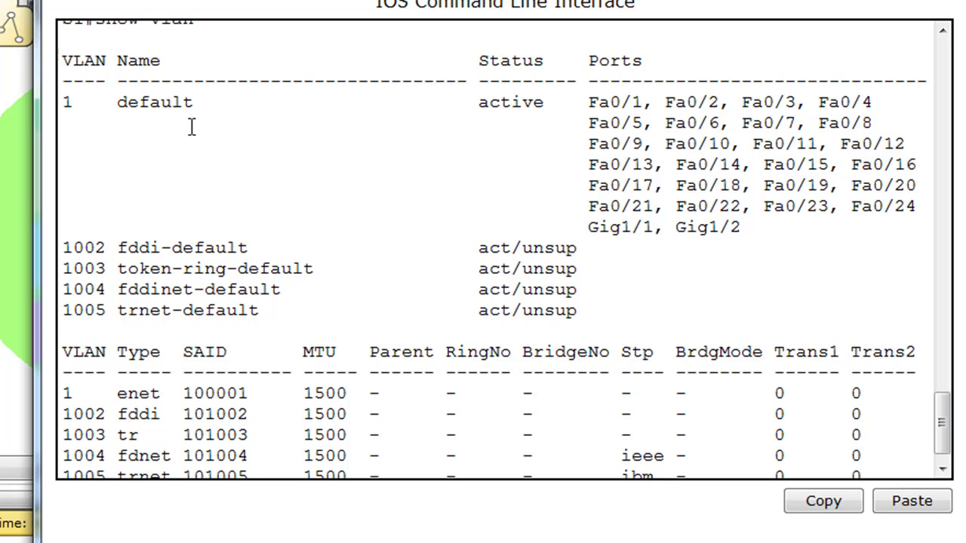
left_click_drag(451, 528, 451, 542)
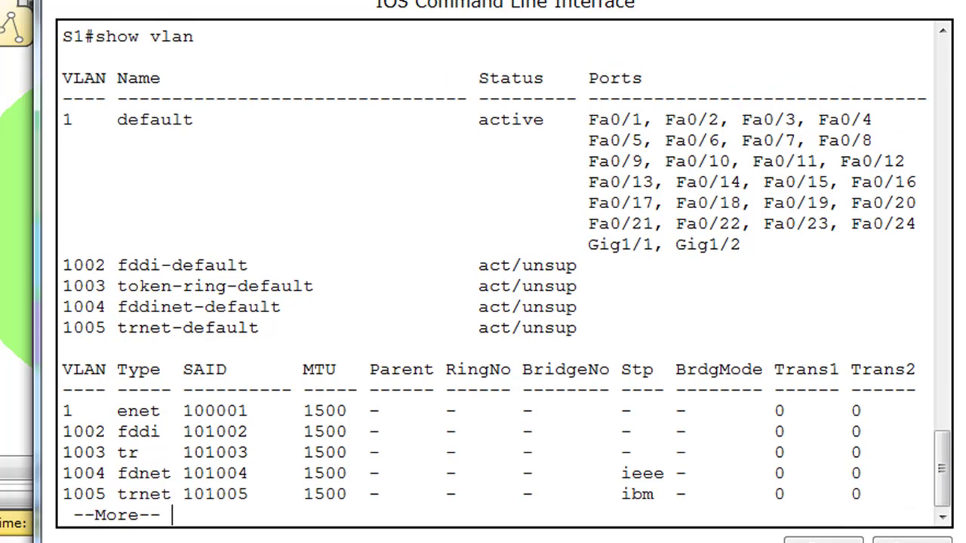
left_click_drag(36, 362, 7, 354)
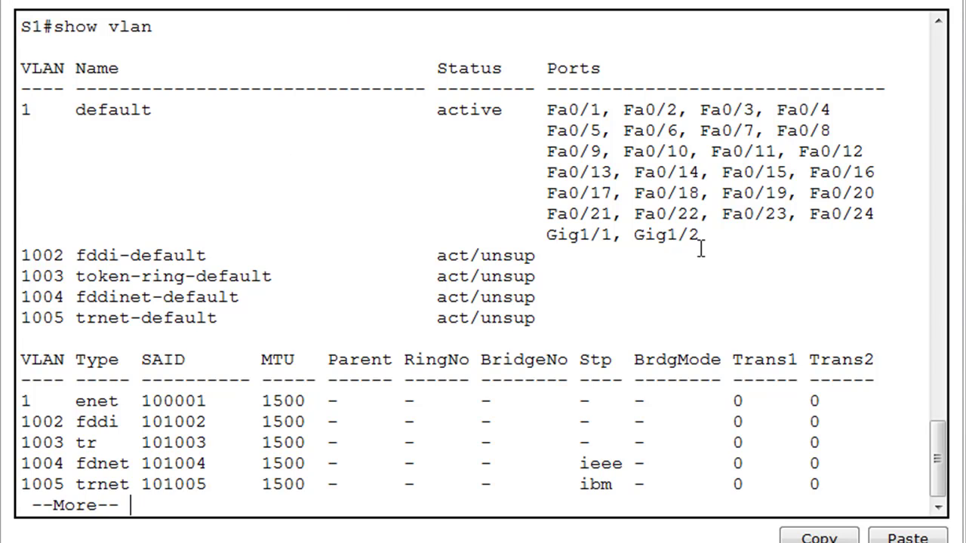
Step: Finish the VLAN output and run show interfaces switchport
key("space")
type("s")
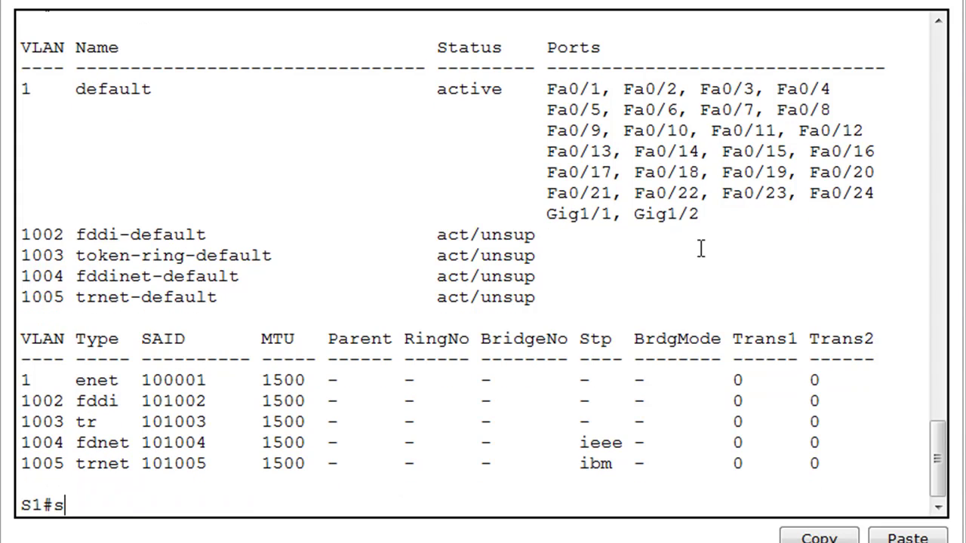
type("how interfac")
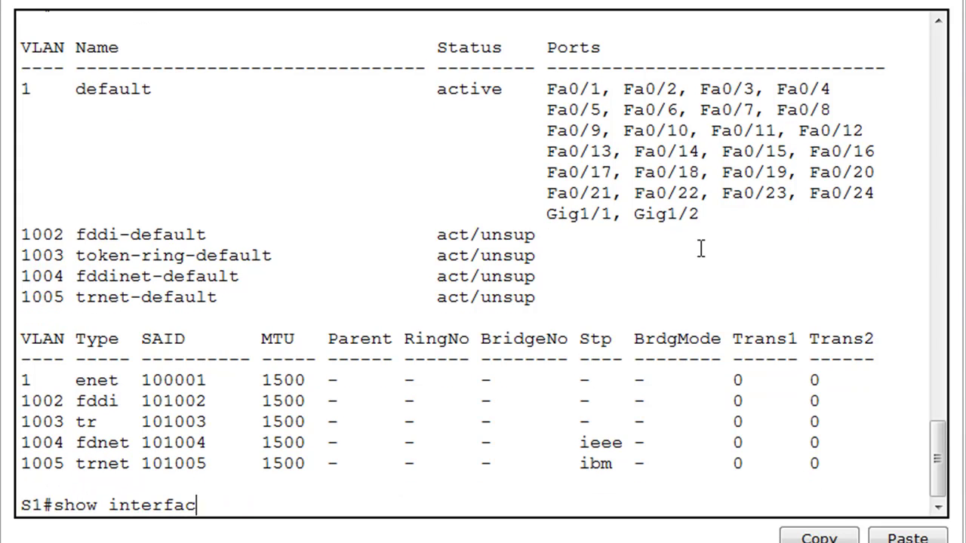
type("es sw")
key("Tab")
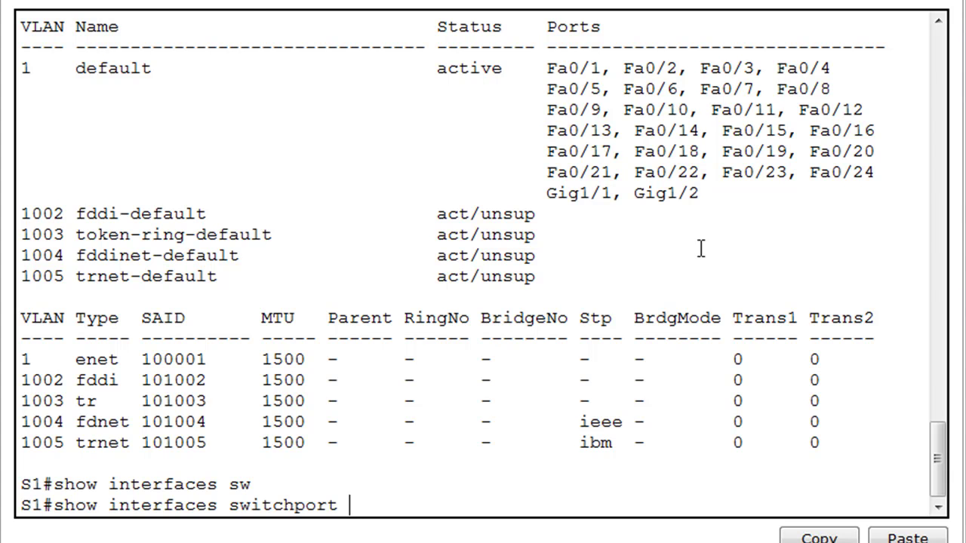
key("Return")
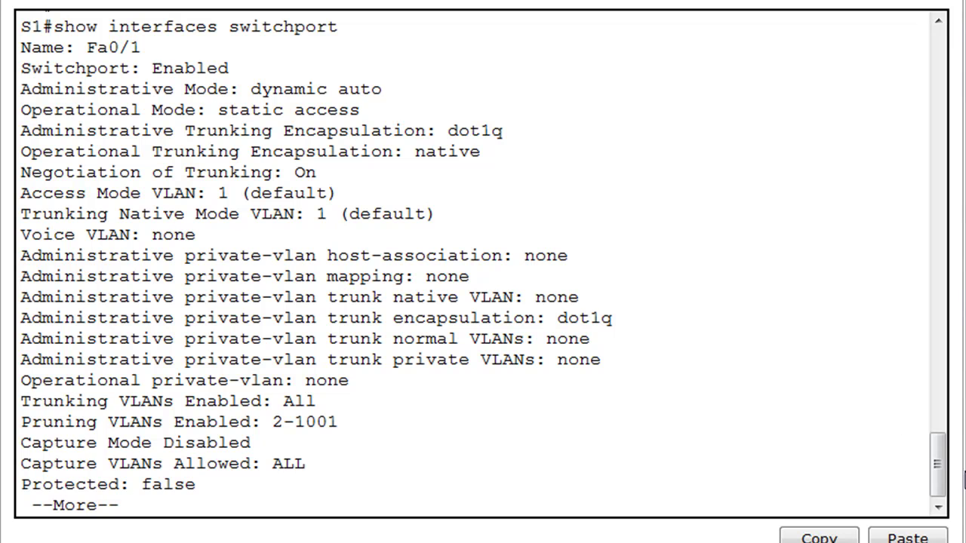
scroll(942, 475, "up", 1)
Step: Review Fa0/1's dynamic auto mode, dot1q encapsulation, negotiation On and native VLAN 1
left_click_drag(252, 89, 391, 88)
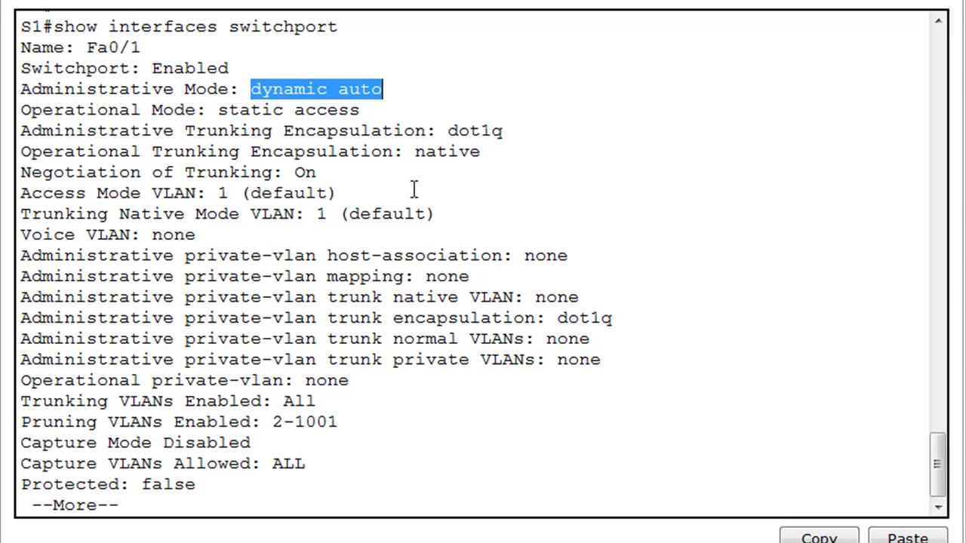
left_click_drag(437, 131, 517, 132)
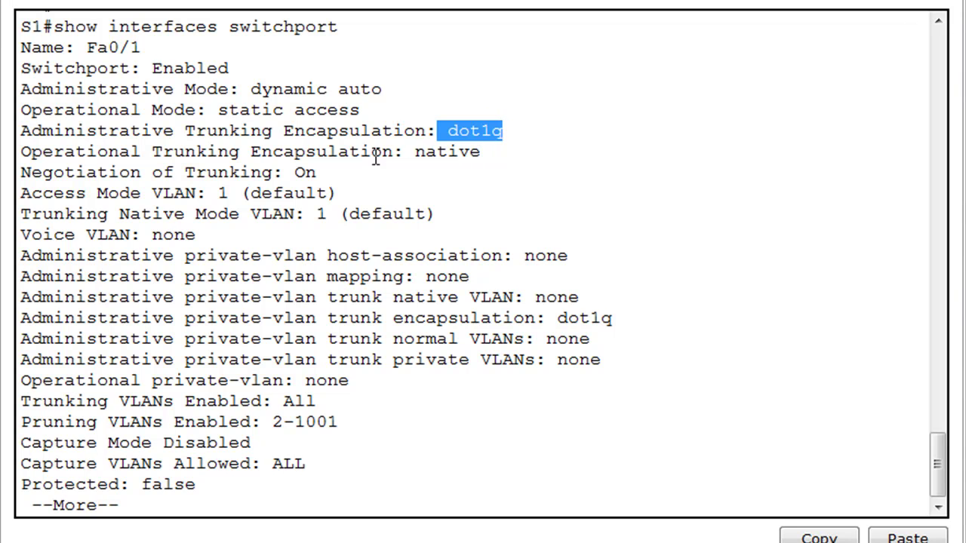
left_click_drag(405, 152, 504, 163)
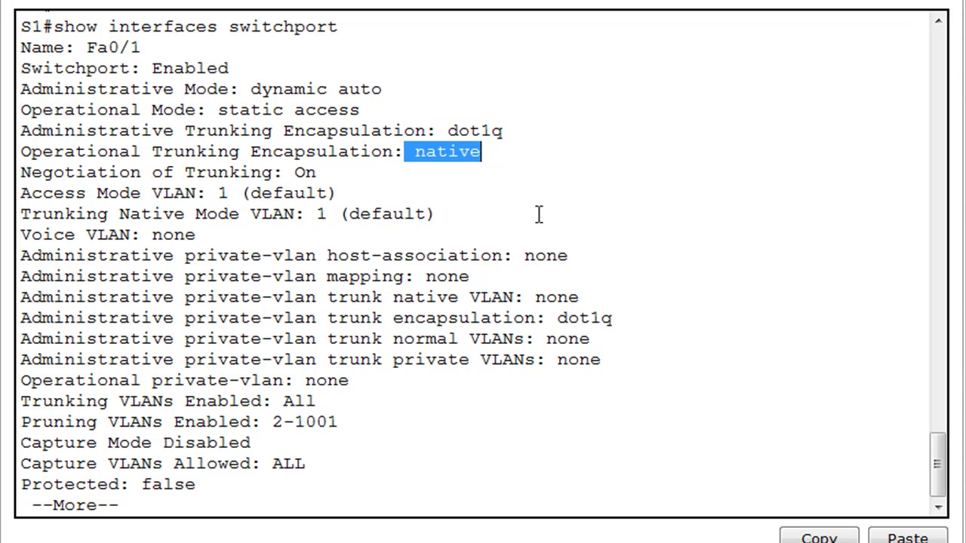
left_click_drag(285, 172, 327, 189)
left_click(371, 168)
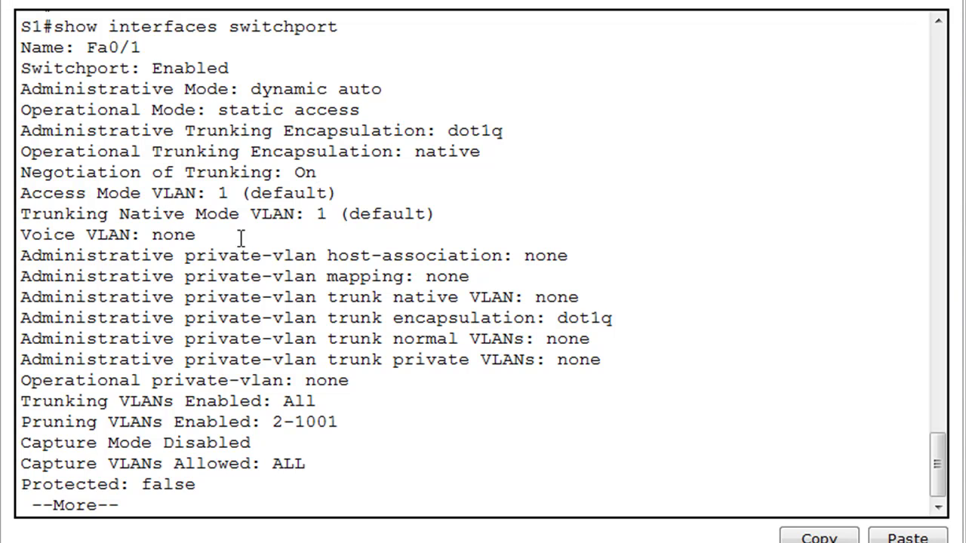
left_click_drag(316, 214, 339, 213)
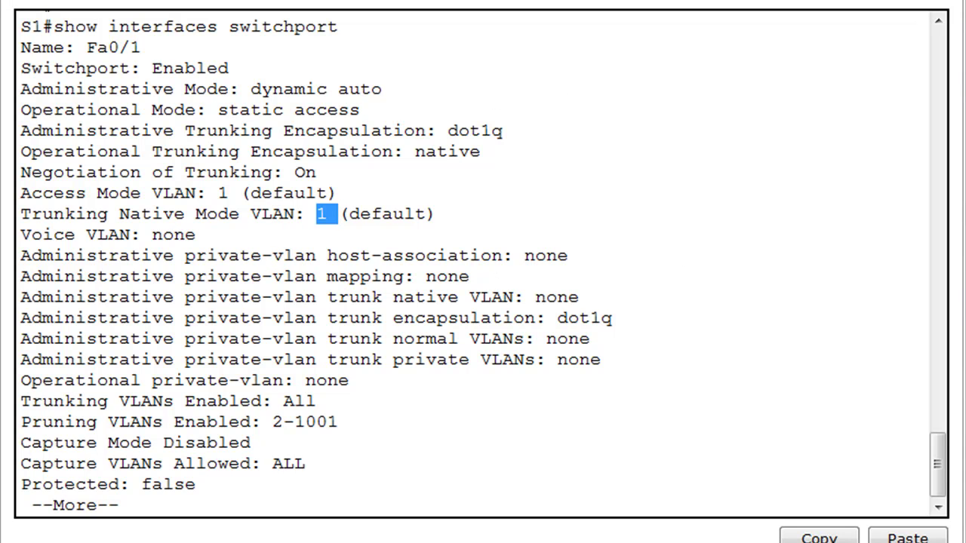
left_click(507, 393)
key("Return")
key("Return")
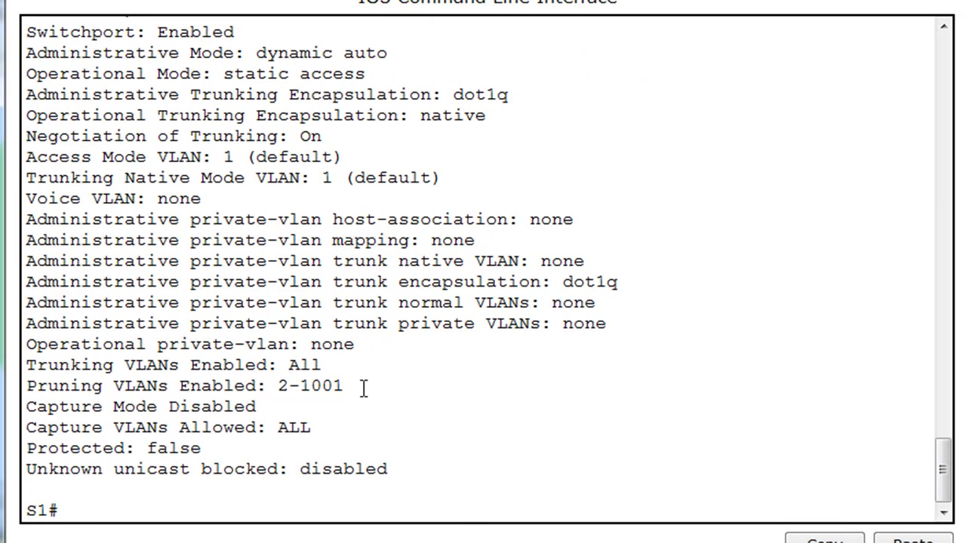
type("conf t")
Step: Set ports Fa0/1-24 to switchport mode access and return to the privileged prompt
key("Return")
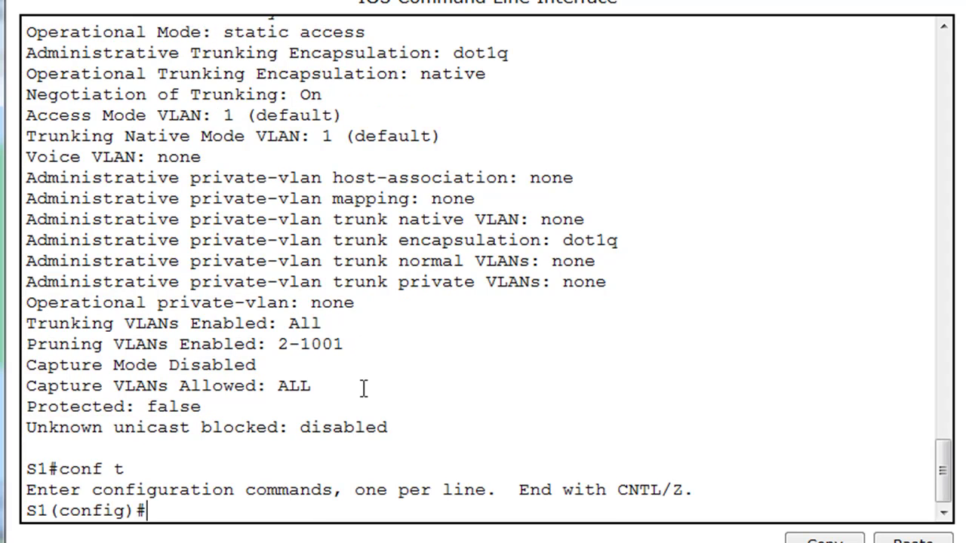
type("int range")
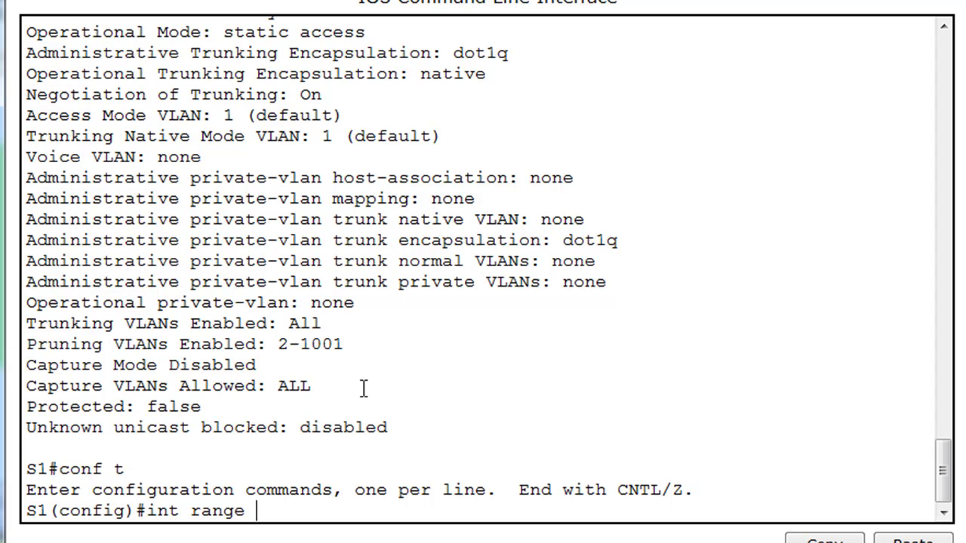
type(" fa0/1-24")
key("Return")
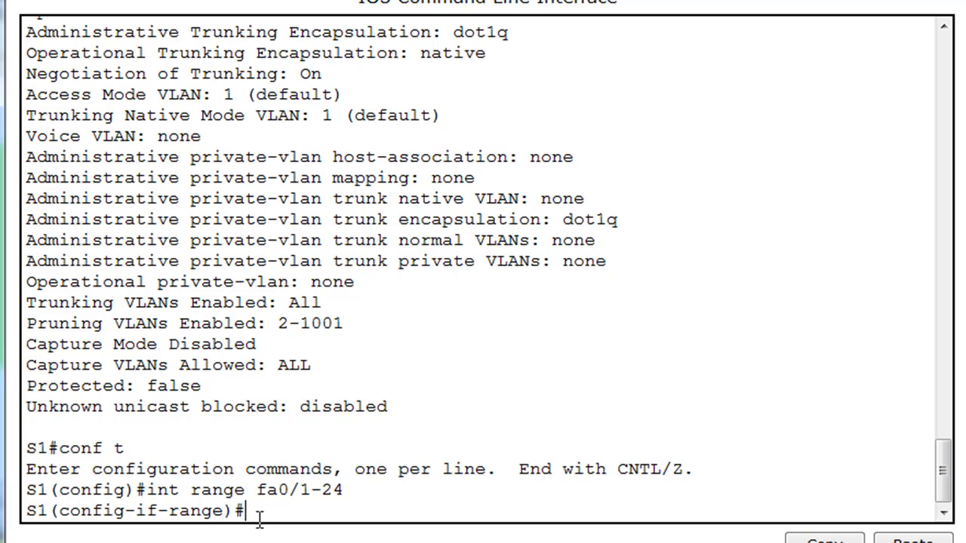
type("switchport ")
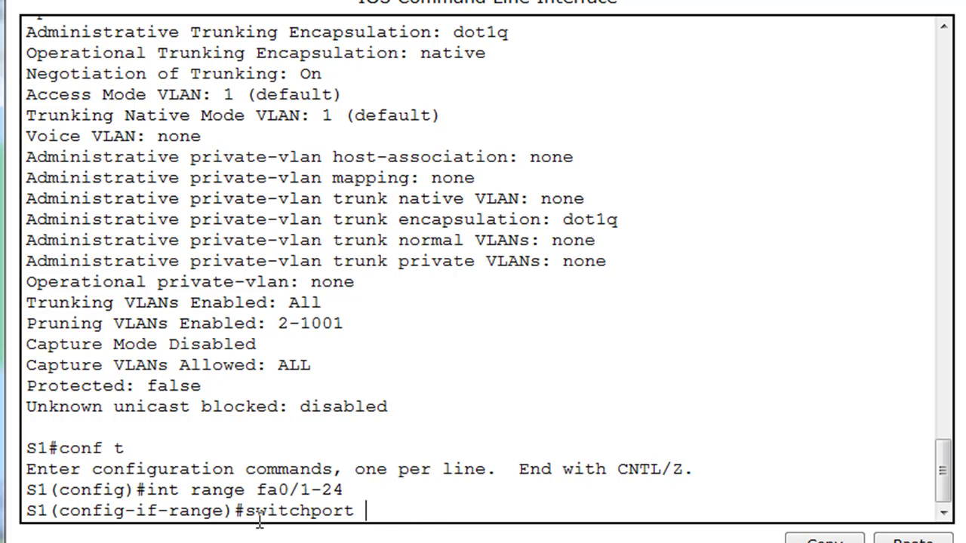
type("mode access")
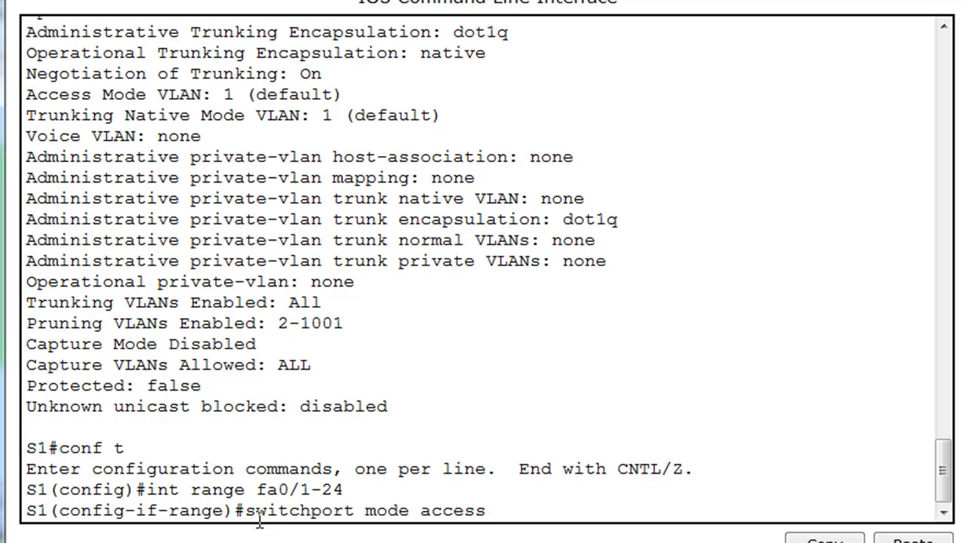
key("Return")
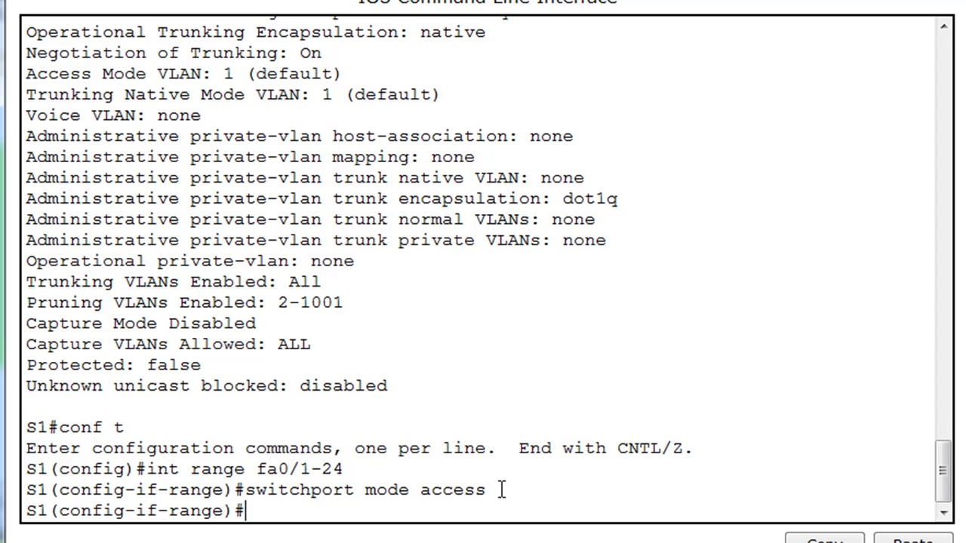
key("ctrl+z")
Step: Rerun show interfaces switchport and confirm Fa0/1 shows static access with negotiation Off
key("Return")
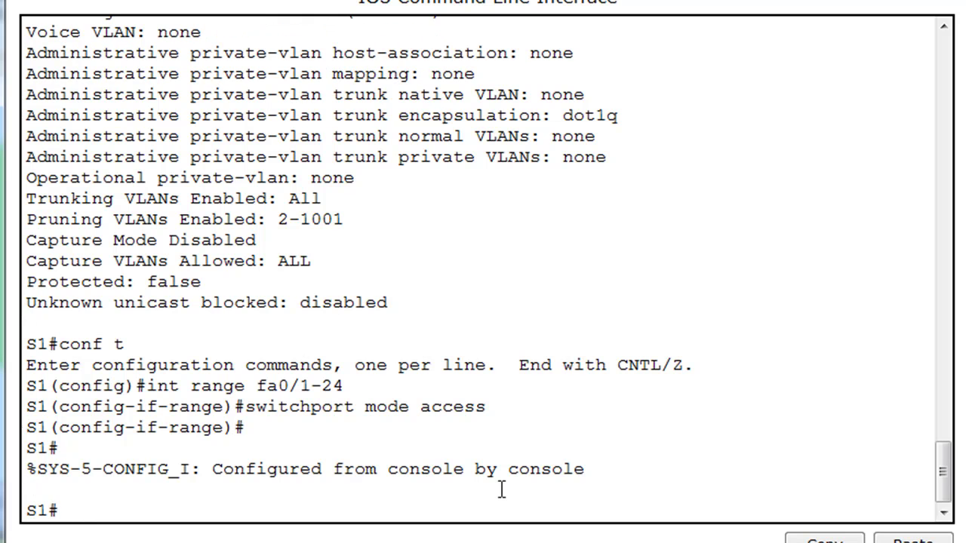
type("conf t")
key("Up")
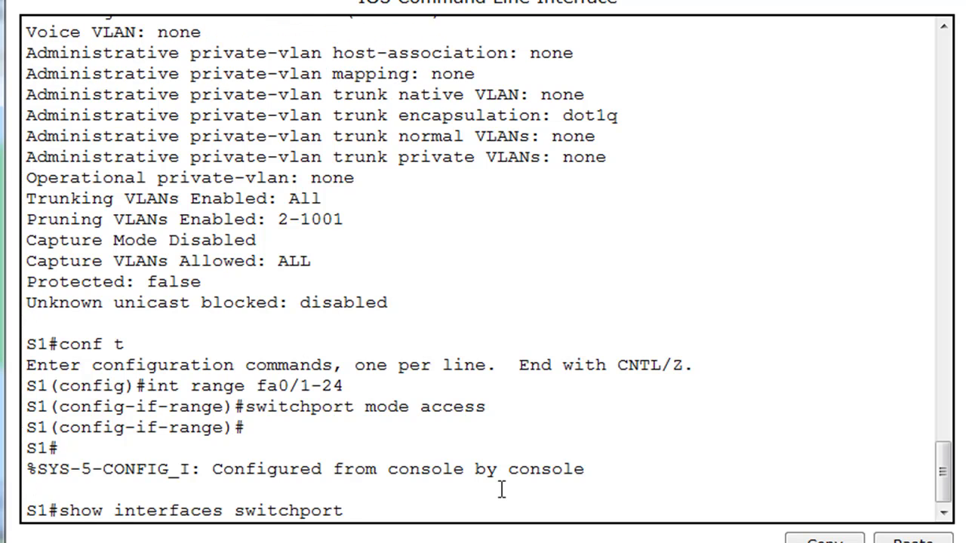
key("Return")
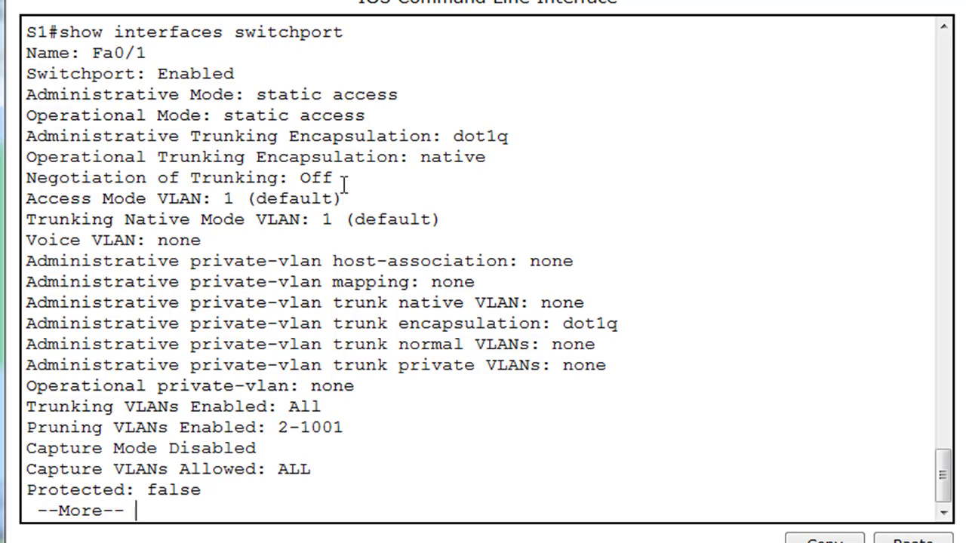
left_click_drag(338, 183, 258, 188)
left_click(483, 460)
key("q")
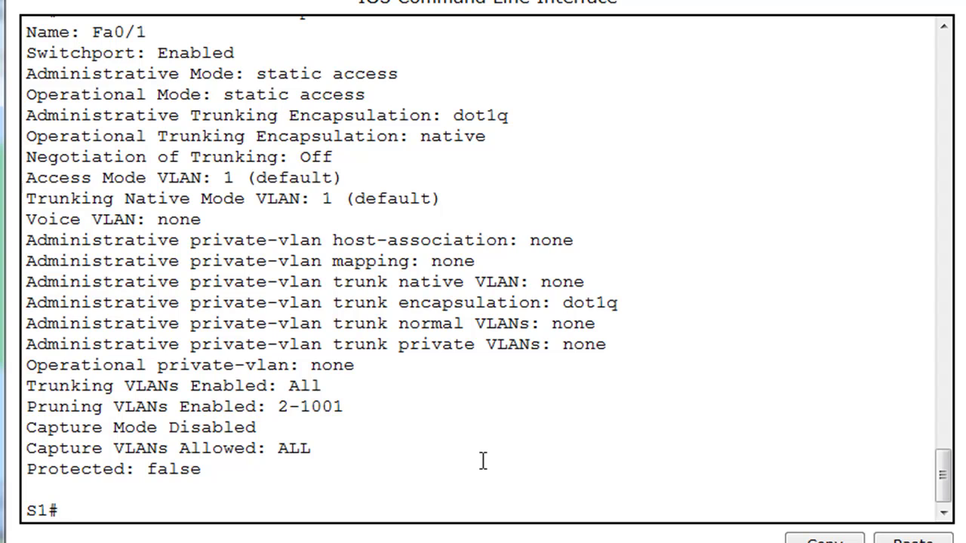
Step: Assign the Fa0/1-24 range to access VLAN 22 with switchport access vlan 22
type("conf t")
key("Return")
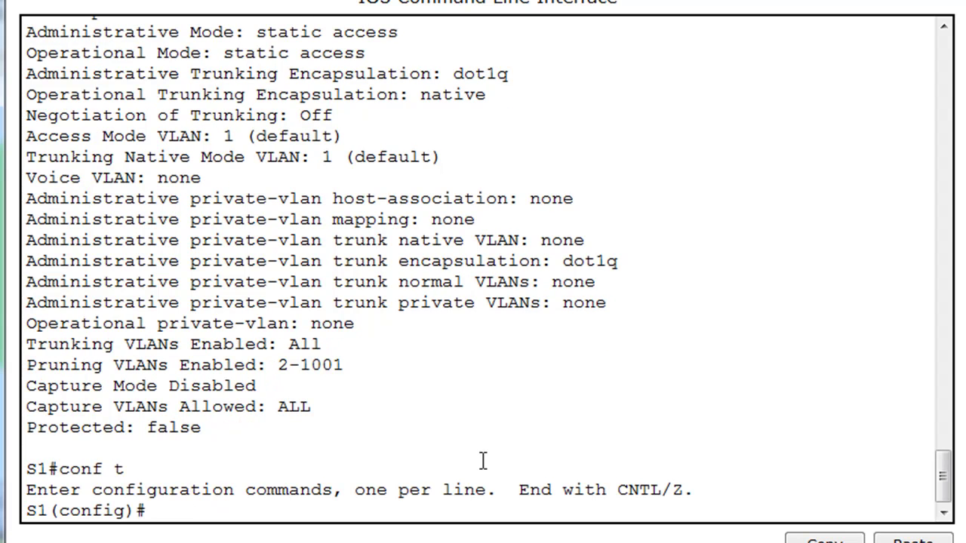
key("Up")
key("Up")
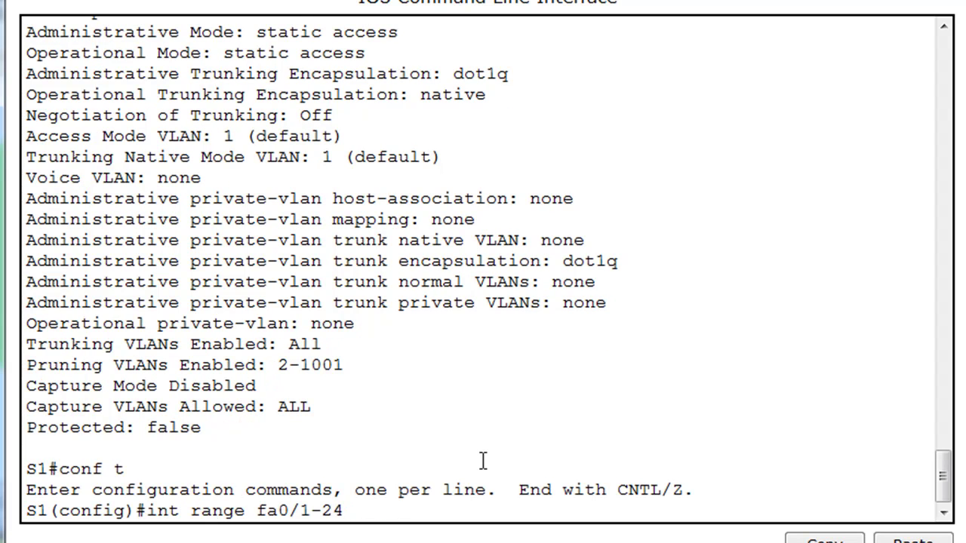
key("Return")
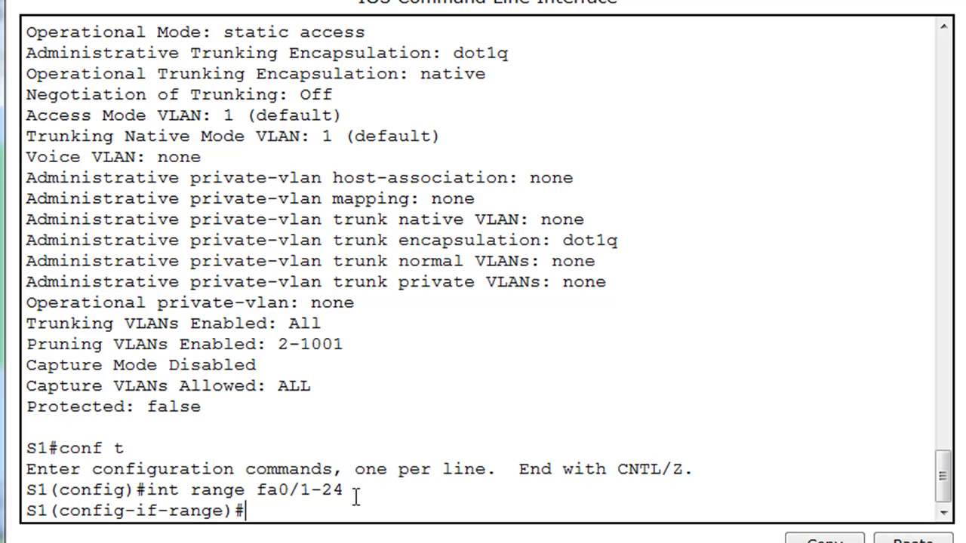
type("sw")
key("Tab")
type("acc")
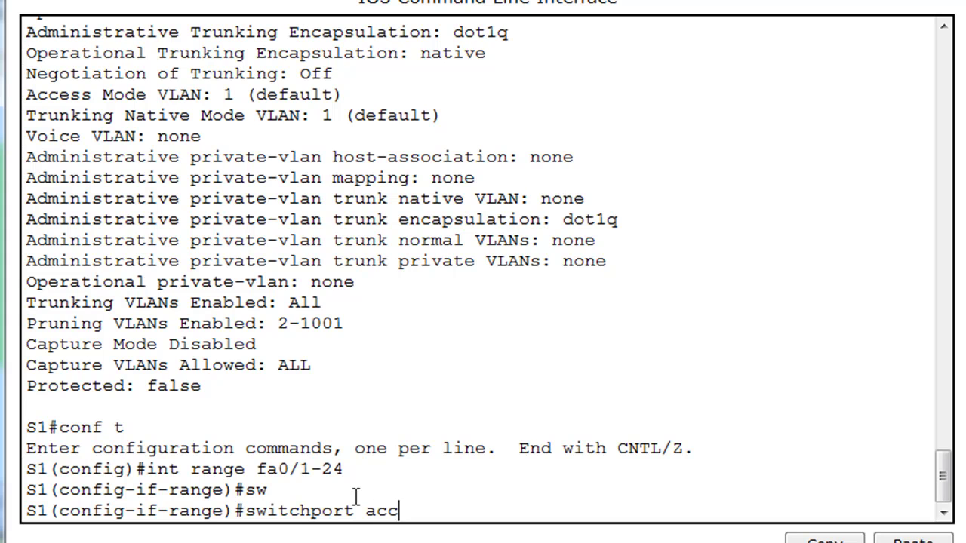
type("ess vlan ")
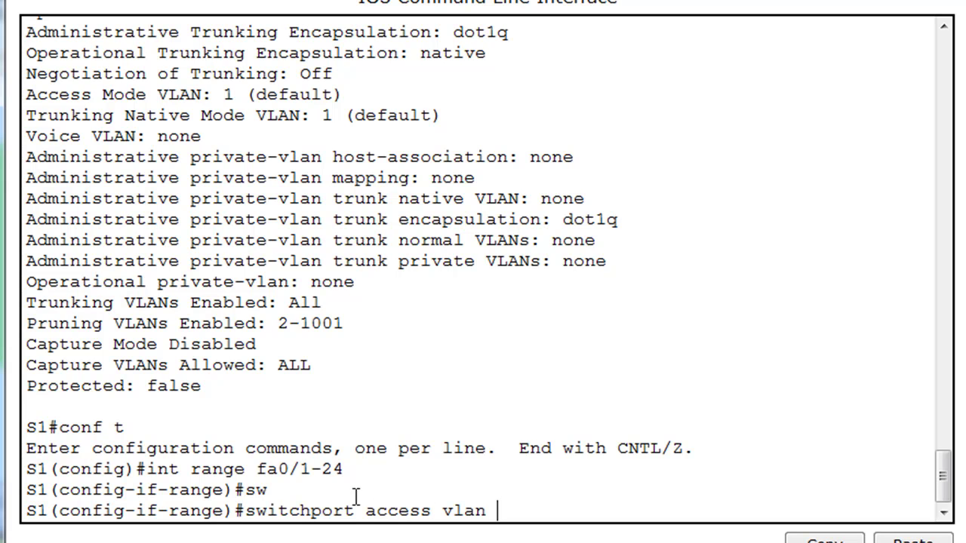
type("22")
key("Return")
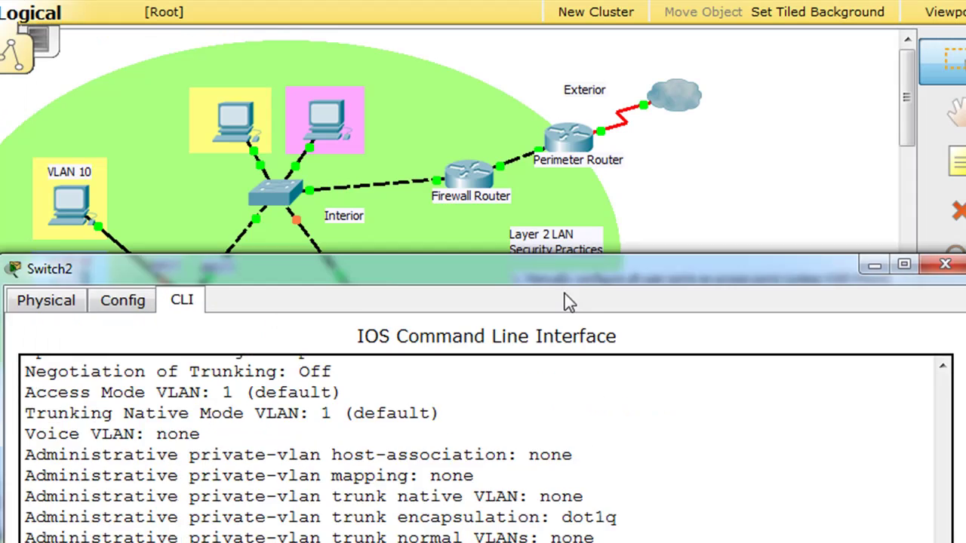
left_click_drag(565, 271, 556, 461)
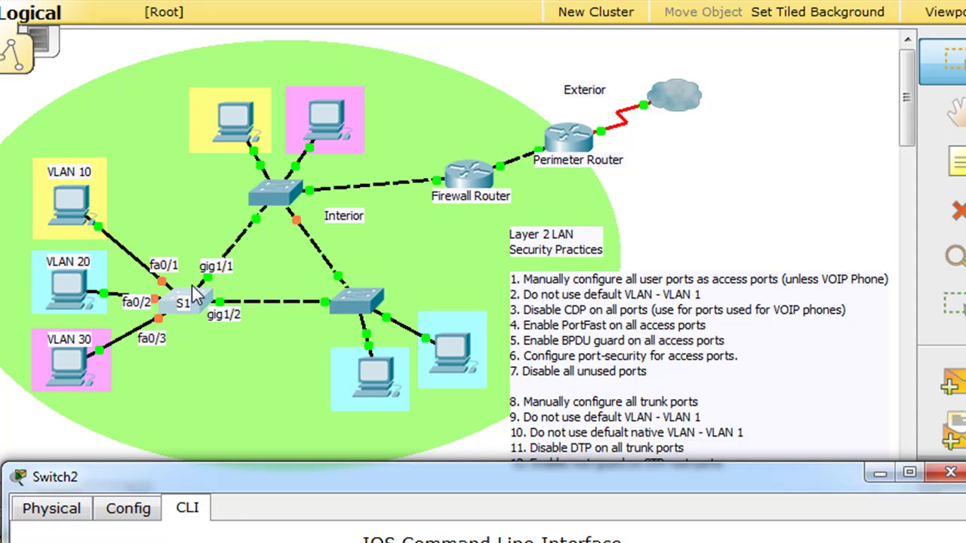
Step: Add a canvas note reading 'VLAN 22 - Unused' and nudge it left and down
left_click(957, 173)
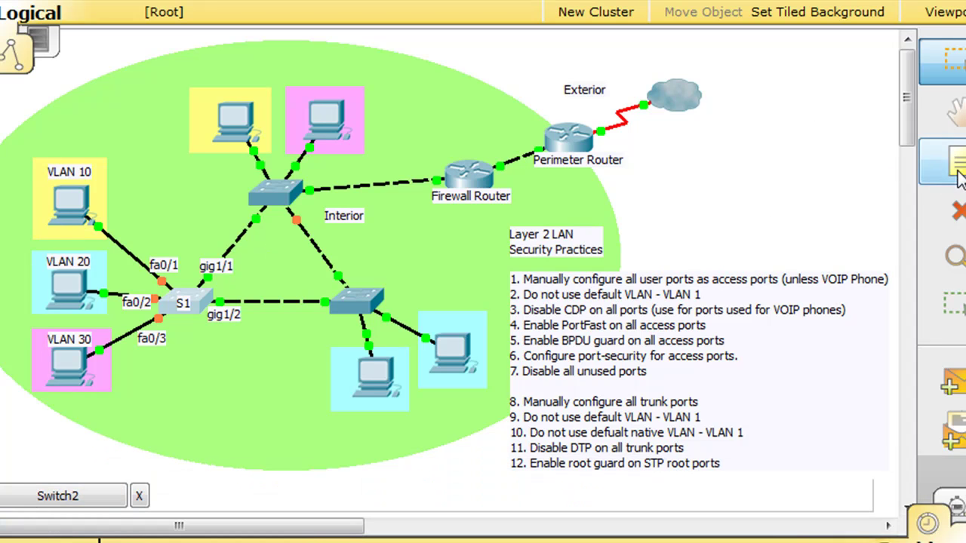
left_click(66, 123)
type("VLAN")
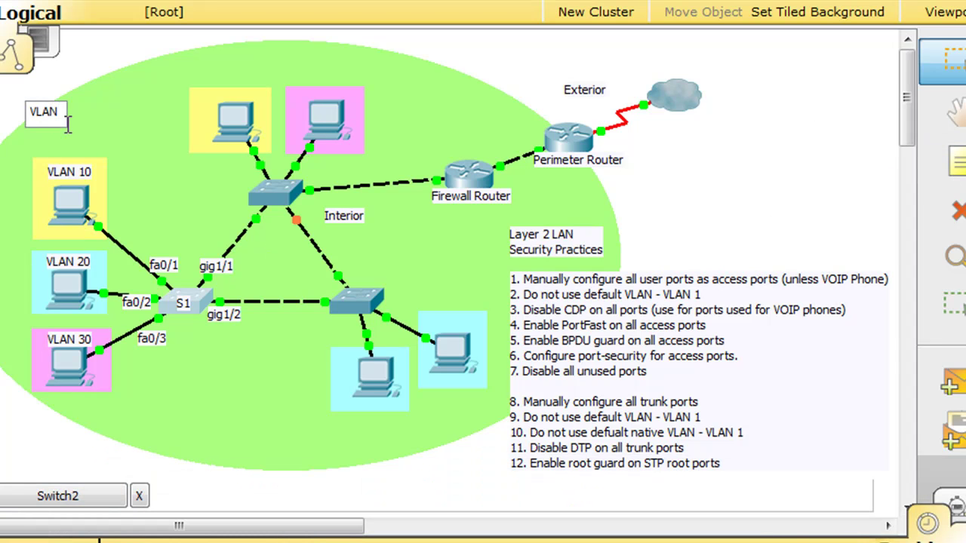
type(" 22 Unused")
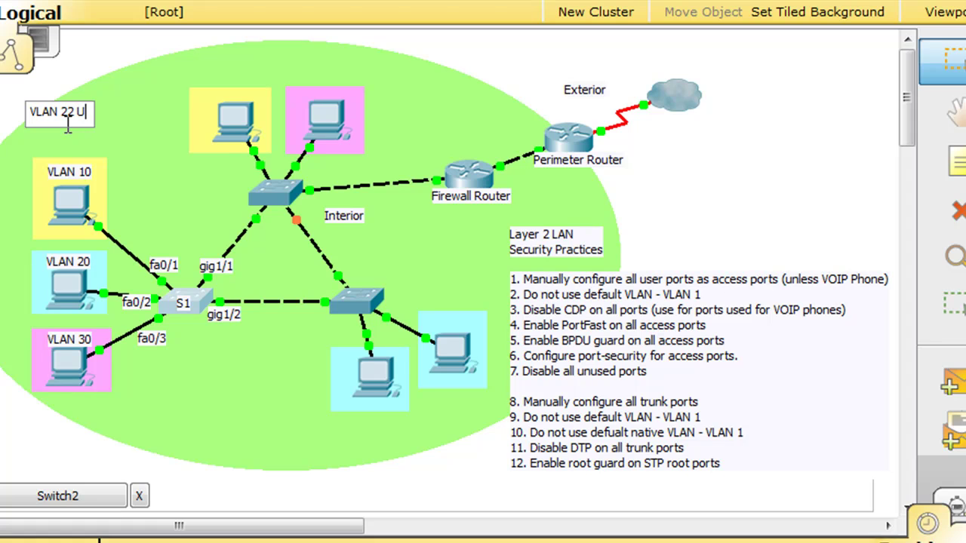
key("Left")
key("Left")
key("Left")
key("Left")
key("Left")
key("Left")
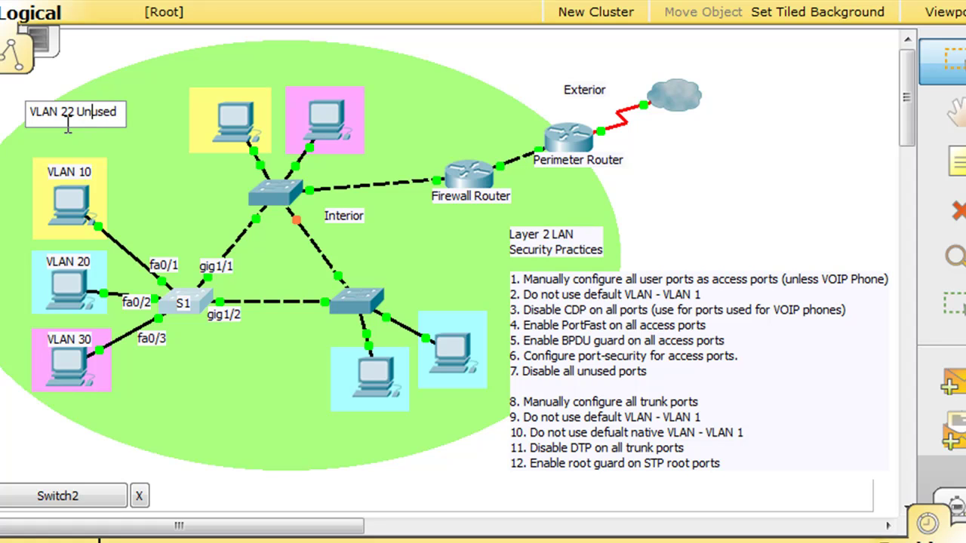
type("-")
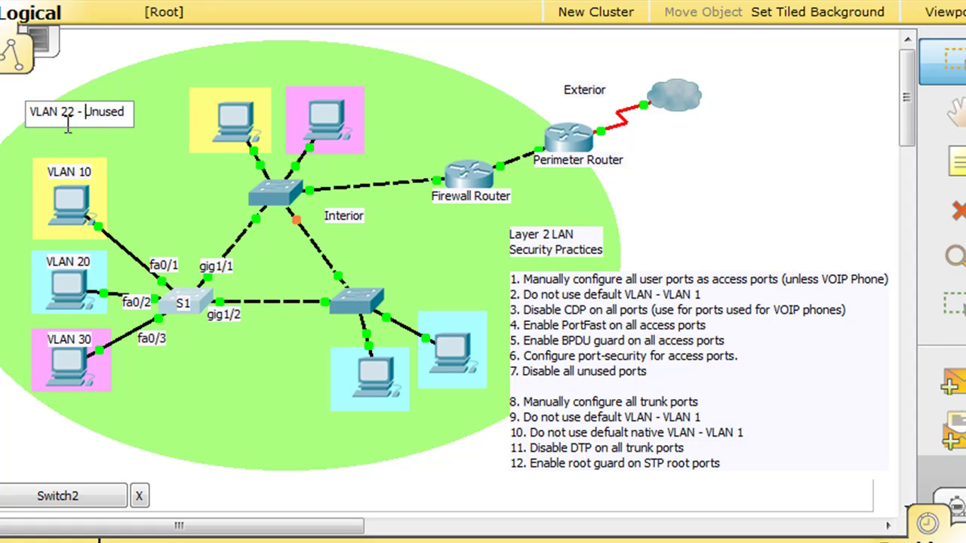
left_click(92, 65)
left_click_drag(72, 123, 67, 135)
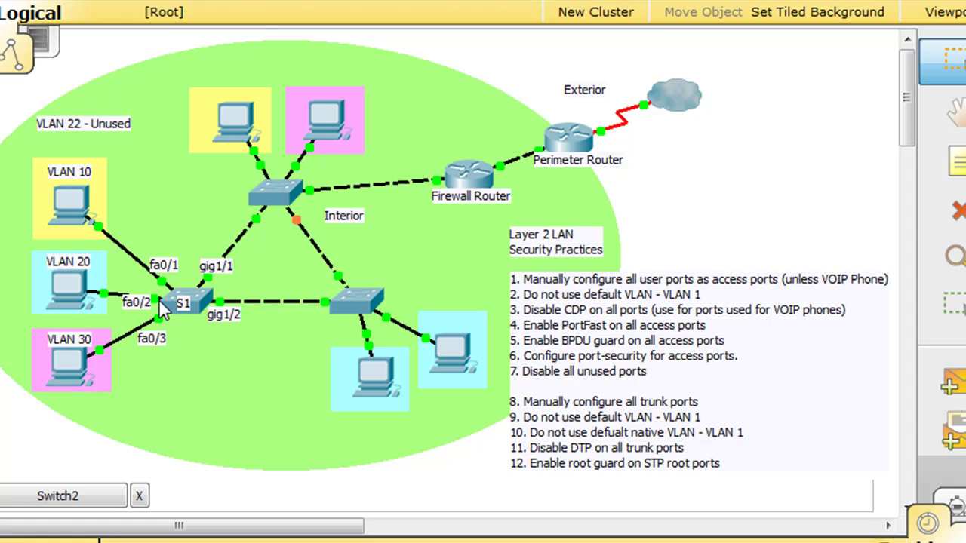
Step: Reopen S1's CLI, explore the cdp help options, and apply no cdp enable to Fa0/1-24
mouse_move(160, 302)
mouse_move(29, 290)
left_click(189, 304)
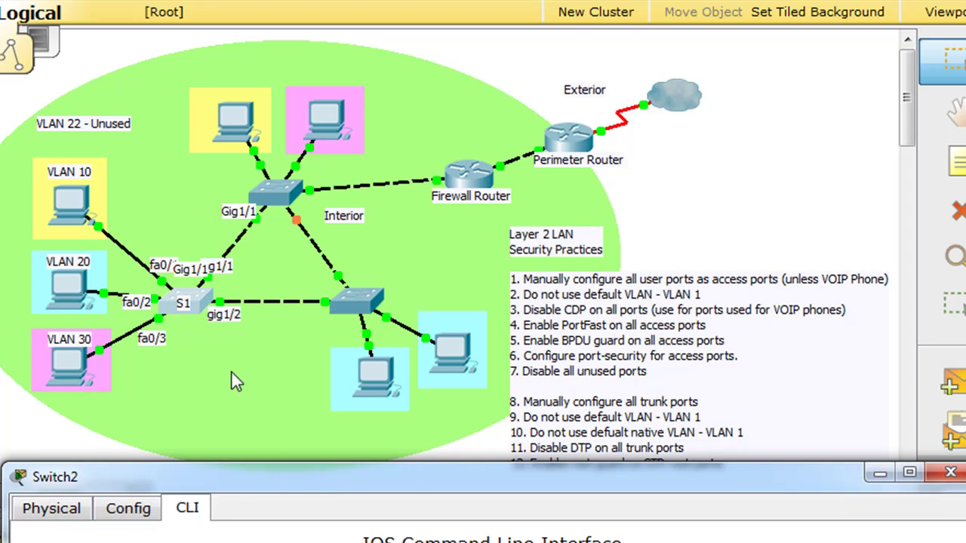
left_click_drag(301, 486, 266, 172)
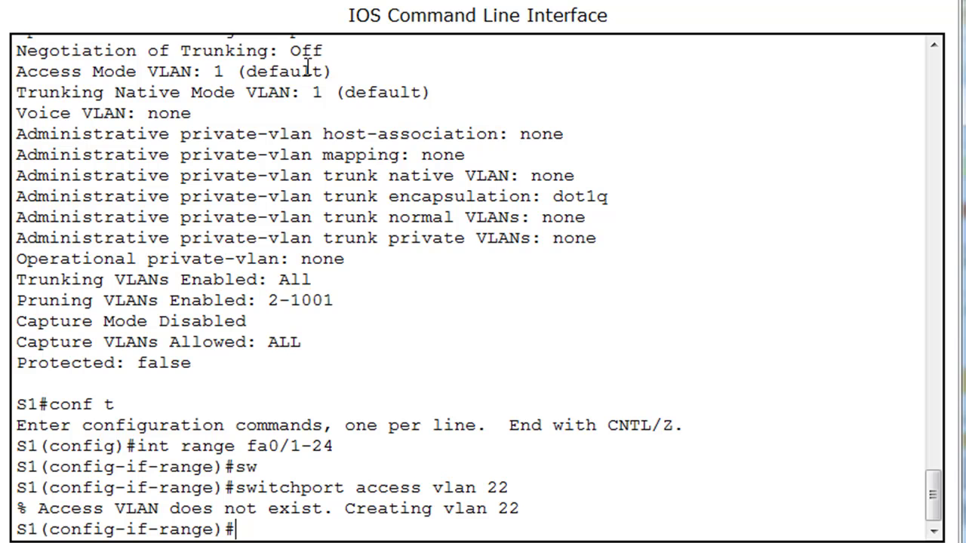
type("?")
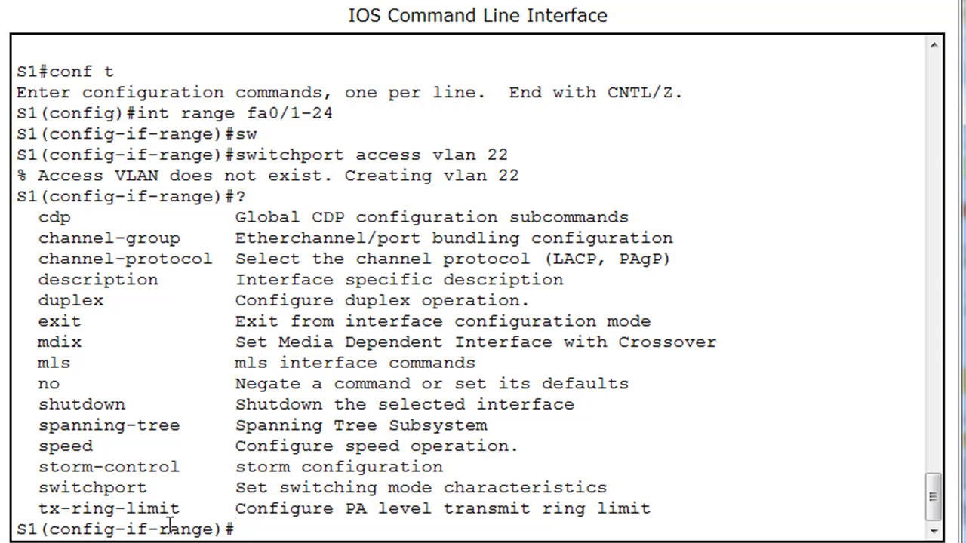
type("no")
key("BackSpace")
key("BackSpace")
key("BackSpace")
type("cdp ?")
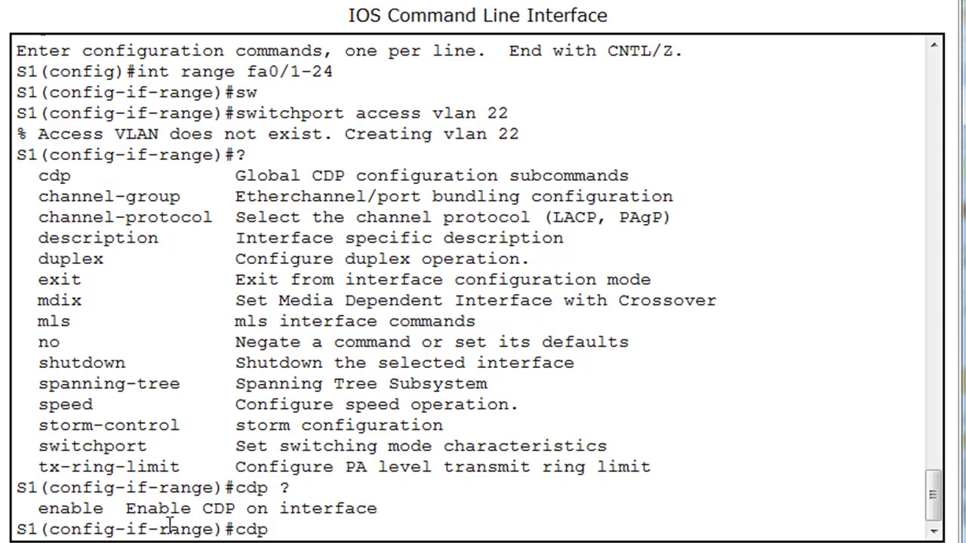
key("BackSpace")
key("BackSpace")
key("BackSpace")
key("BackSpace")
type("no ?")
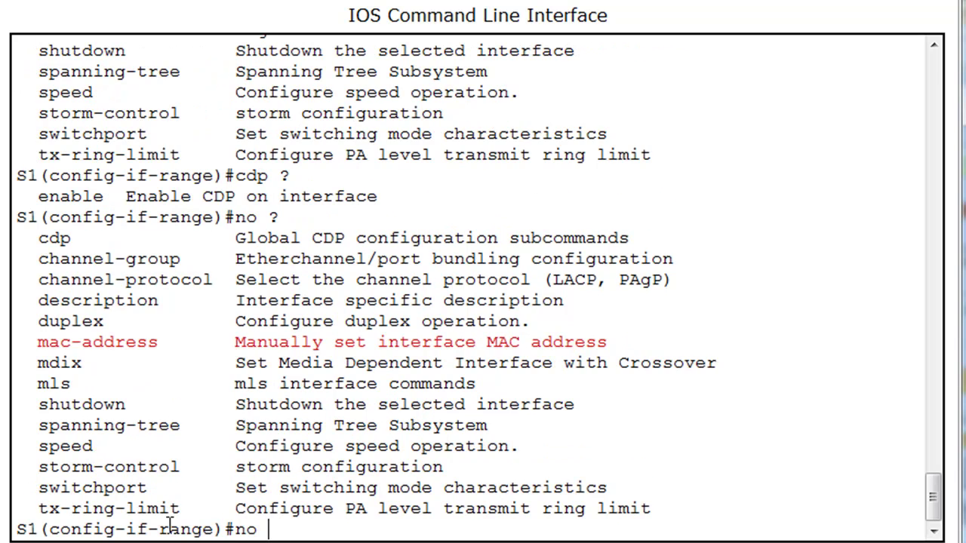
type("cdp ")
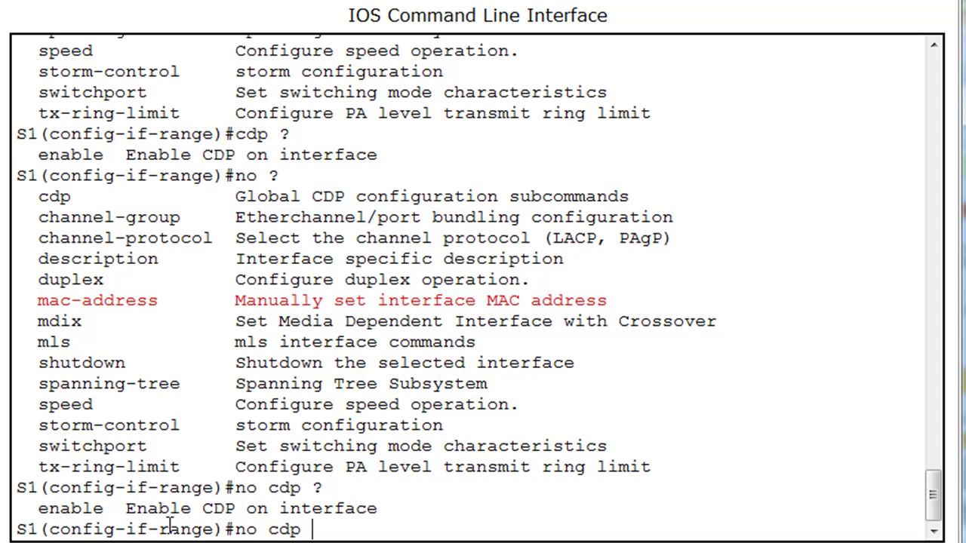
type("?enable")
key("Return")
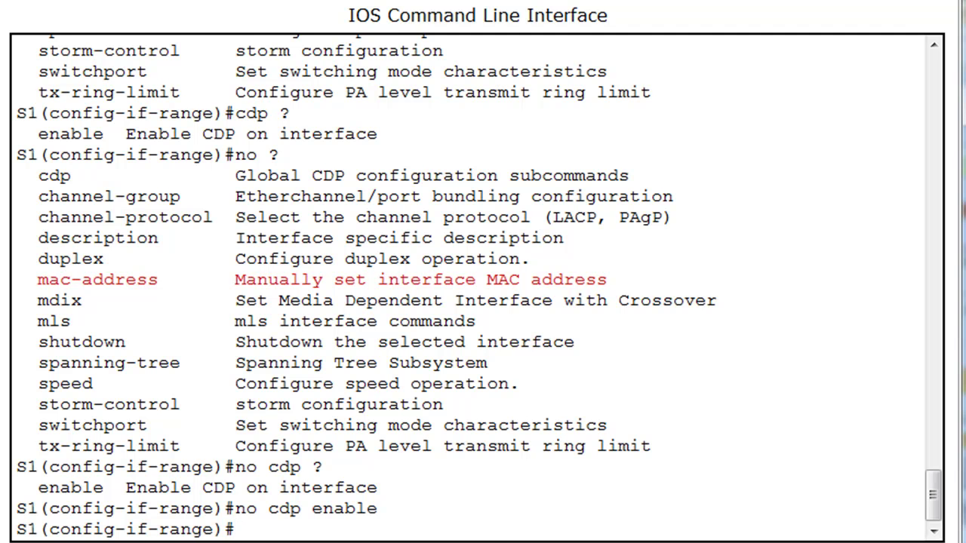
key("alt+Tab")
Step: Highlight the no cdp enable, portfast and BPDU guard lines in the Notepad command notes
scroll(879, 299, "up", 3)
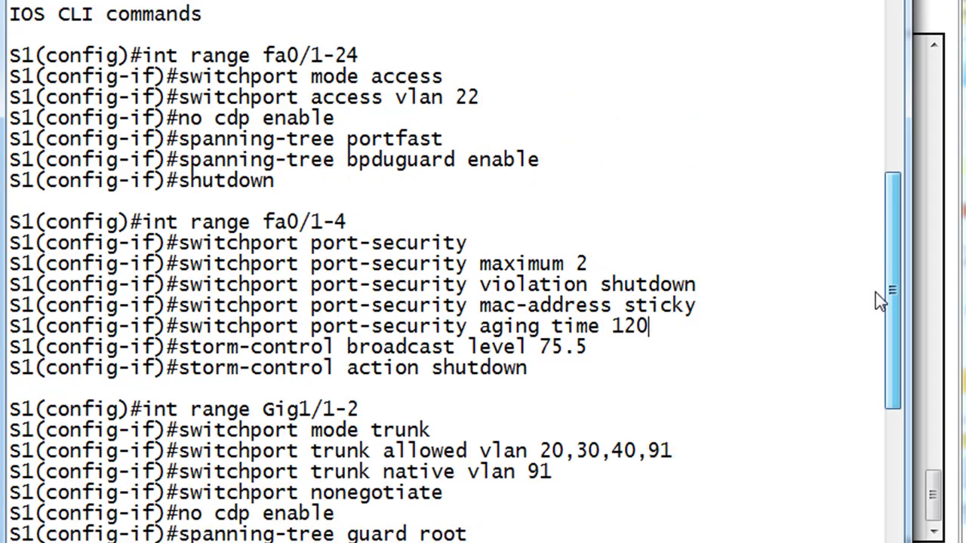
scroll(875, 295, "down", 1)
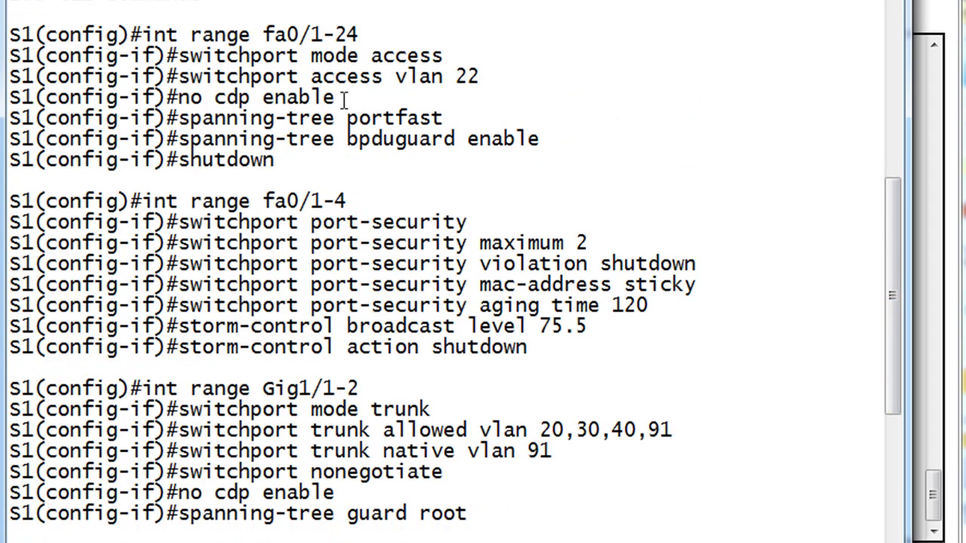
left_click_drag(344, 99, 201, 104)
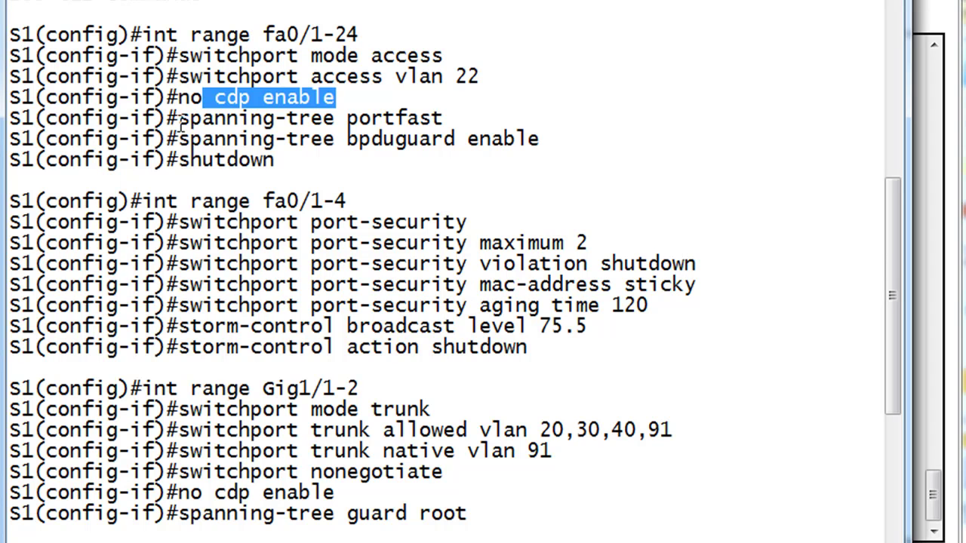
left_click_drag(179, 119, 565, 133)
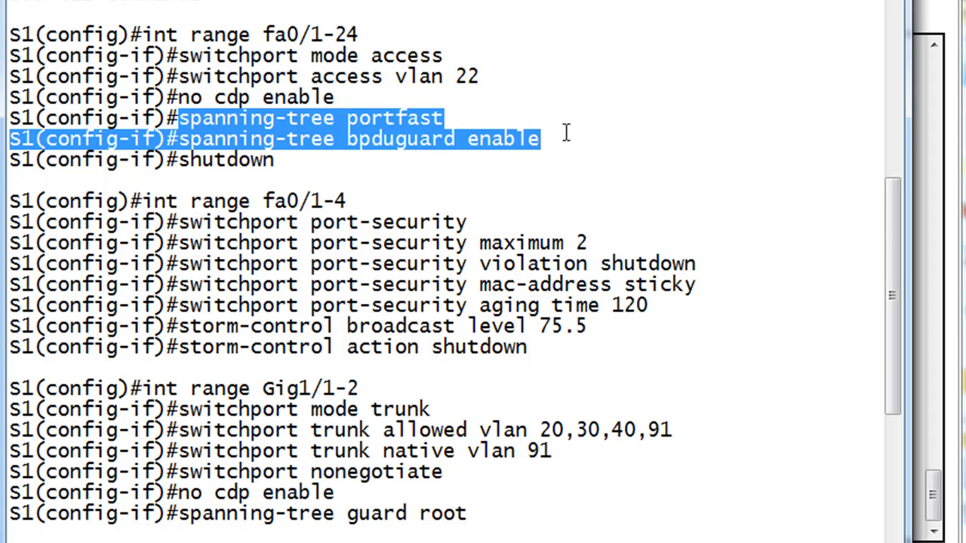
left_click(565, 159)
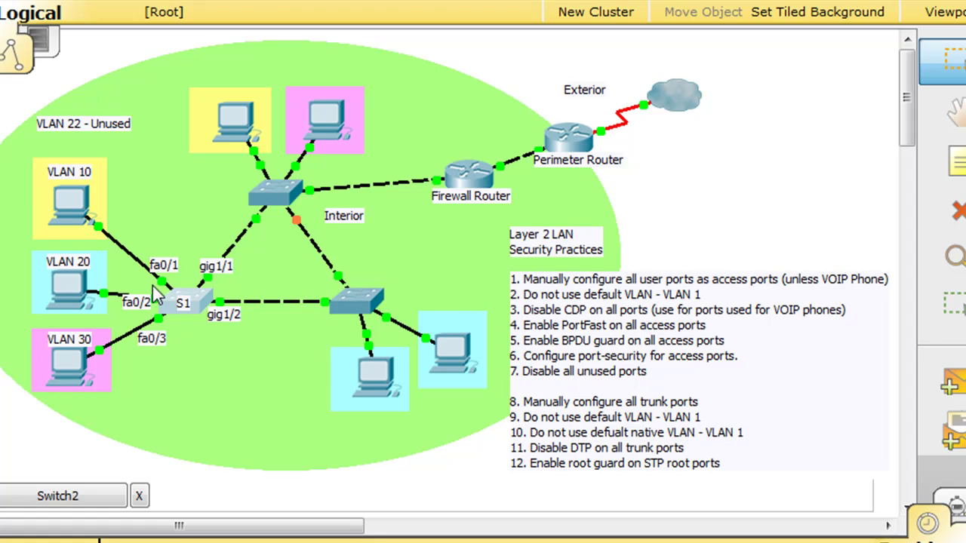
mouse_move(161, 321)
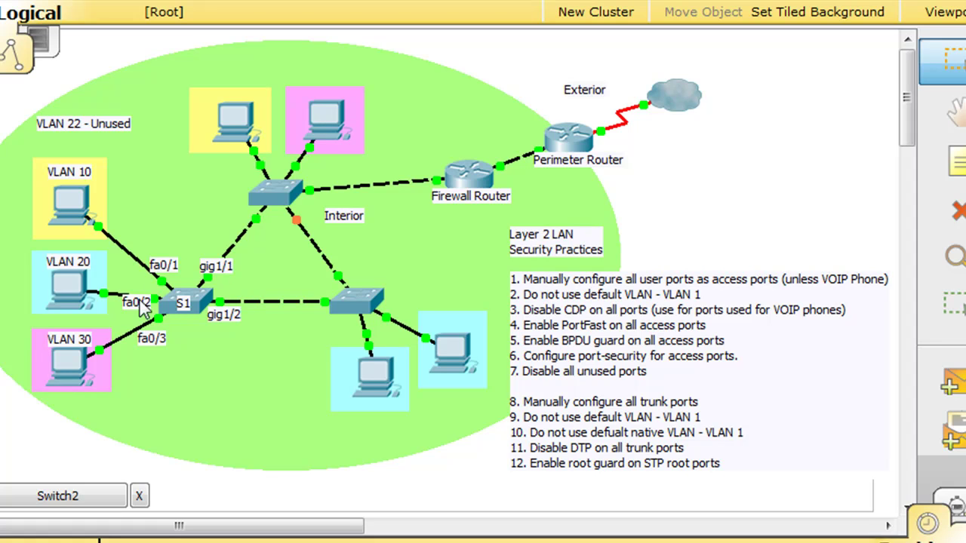
mouse_move(200, 343)
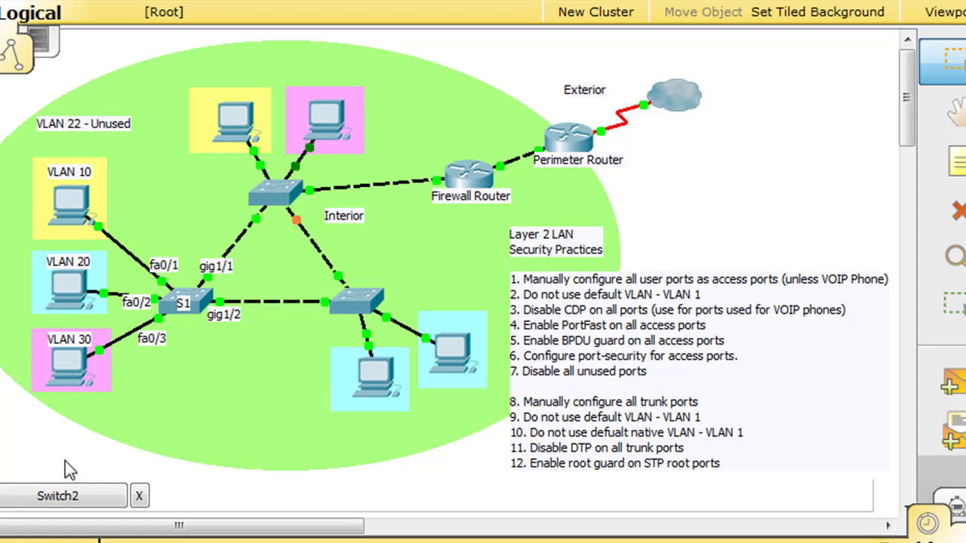
mouse_move(103, 368)
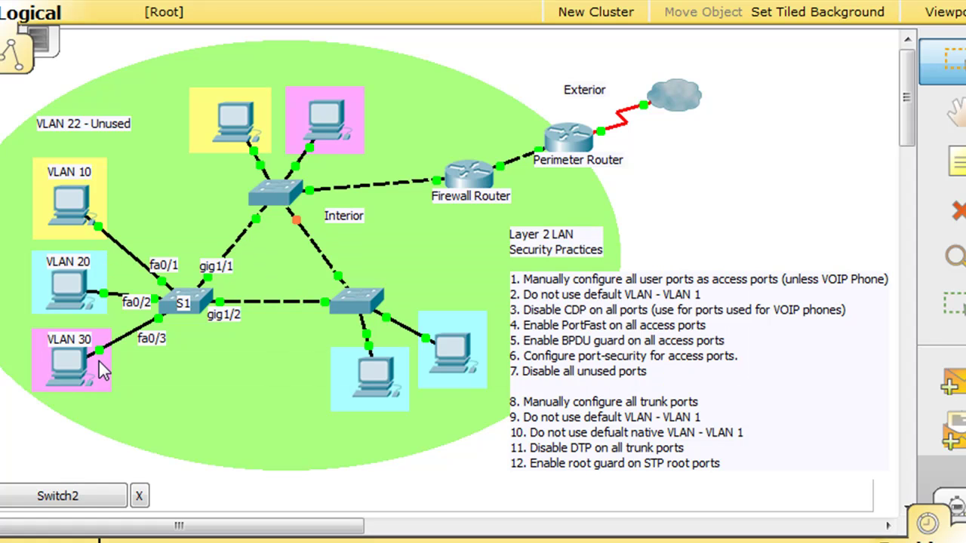
Step: On S1's CLI, list the spanning-tree options and enable spanning-tree portfast on the Fa0/1–24 range
left_click(198, 304)
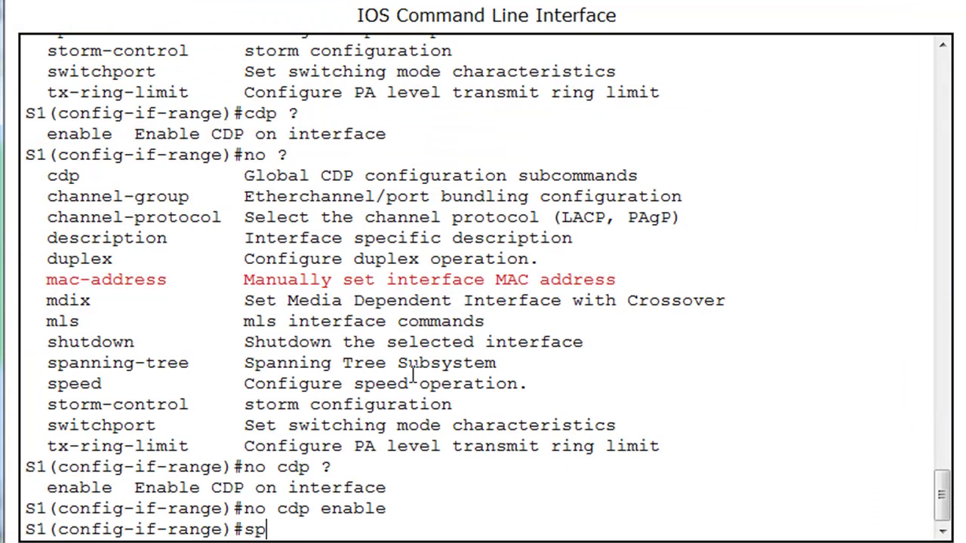
type("ange)#span")
key("Tab")
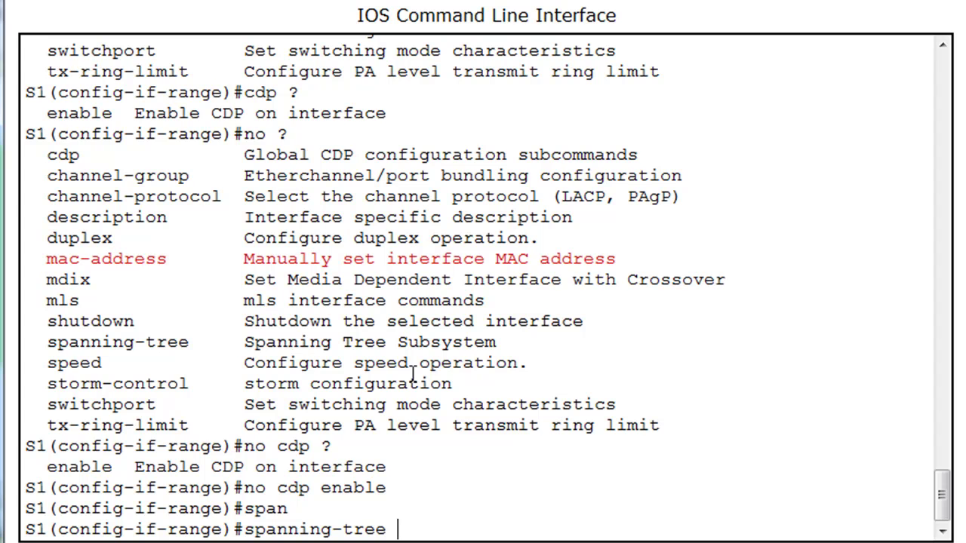
type("?")
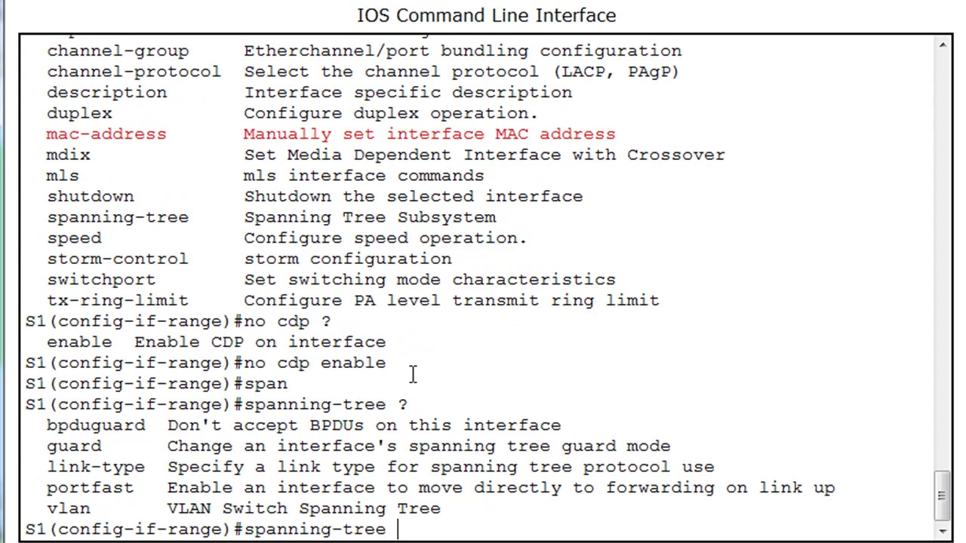
type("portfa")
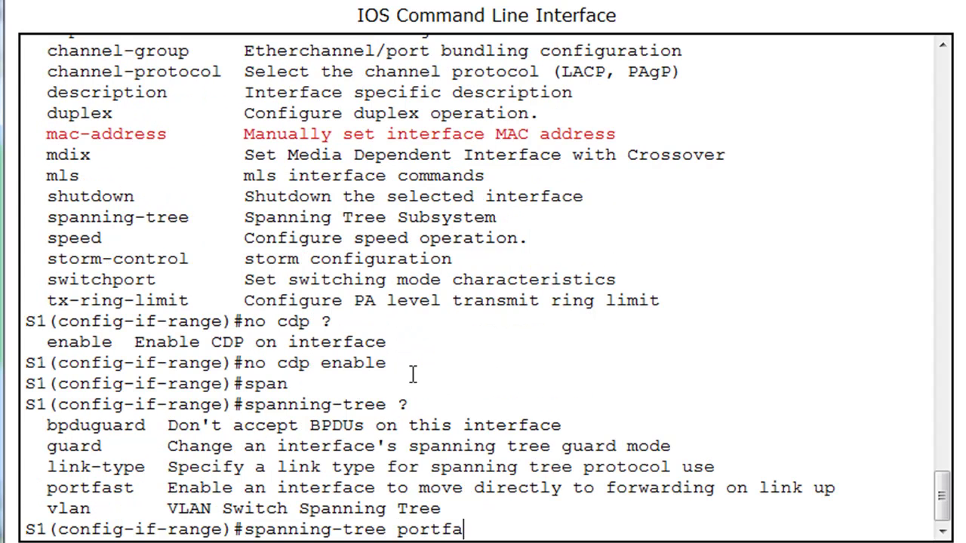
type("st ?")
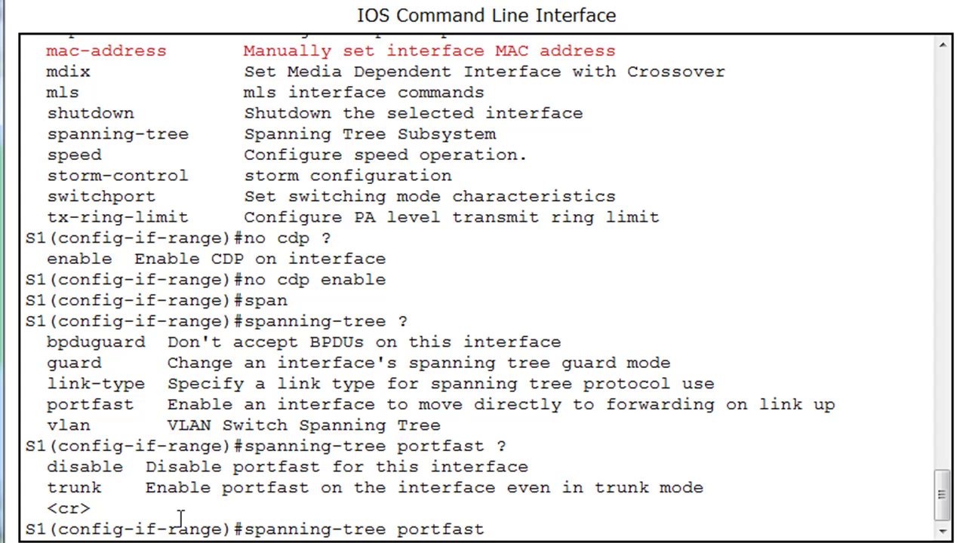
key("BackSpace")
key("Return")
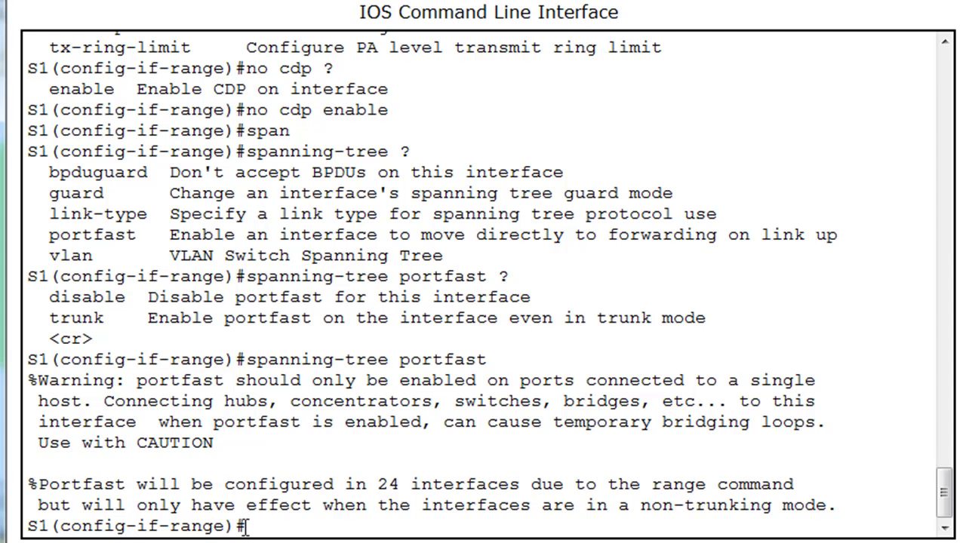
Step: Edit the recalled command into 'spanning-tree bpduguard enable' after listing the spanning-tree options
key("Up")
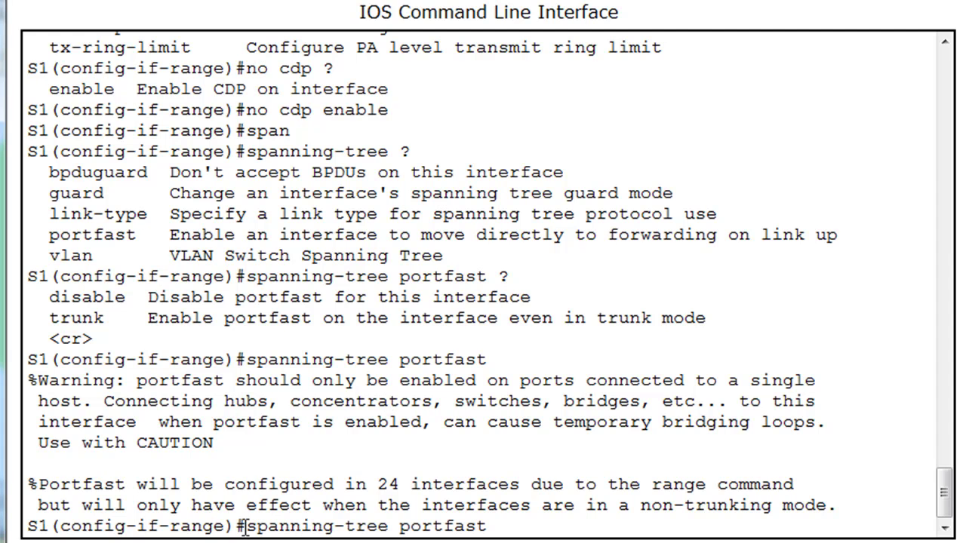
key("BackSpace")
key("BackSpace")
key("BackSpace")
key("BackSpace")
key("BackSpace")
key("BackSpace")
key("BackSpace")
key("BackSpace")
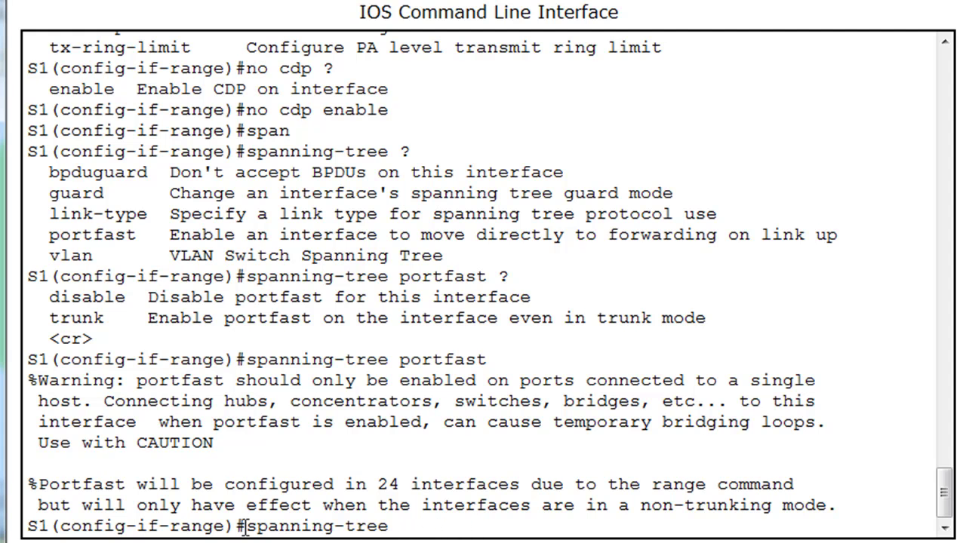
type("?")
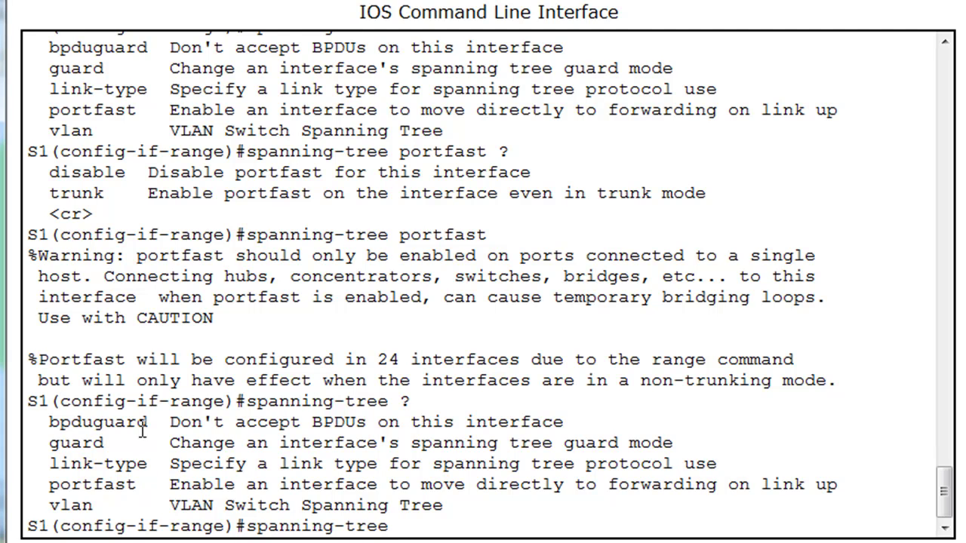
type("bpduguard")
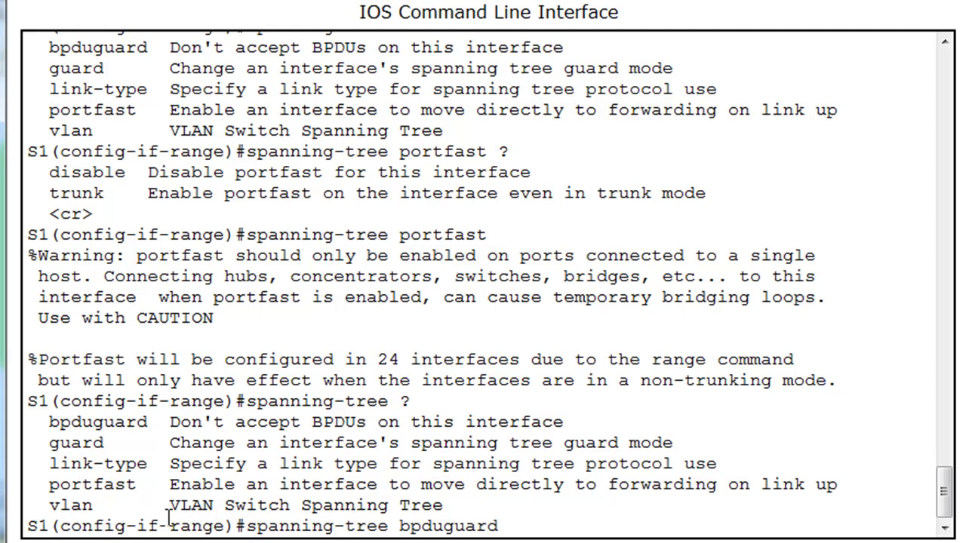
type(" ?")
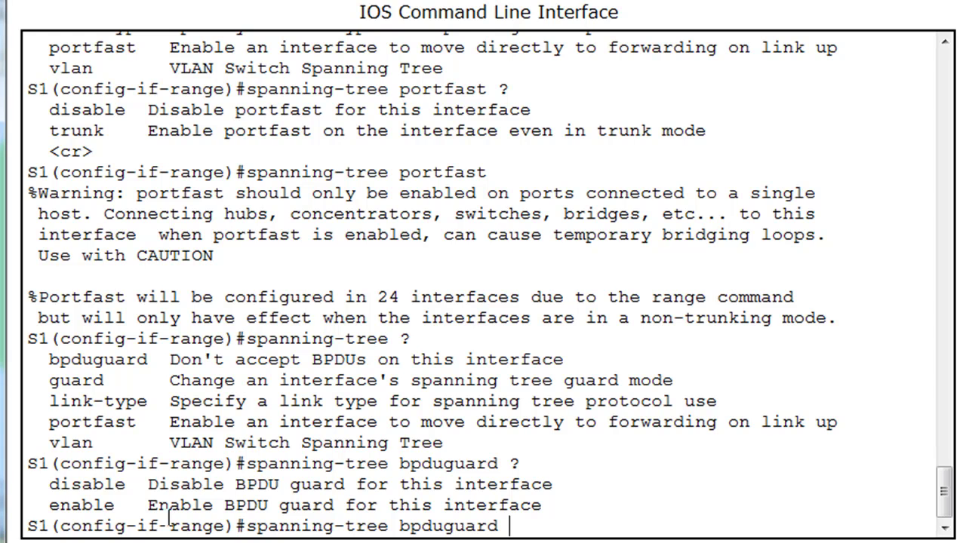
type("enable")
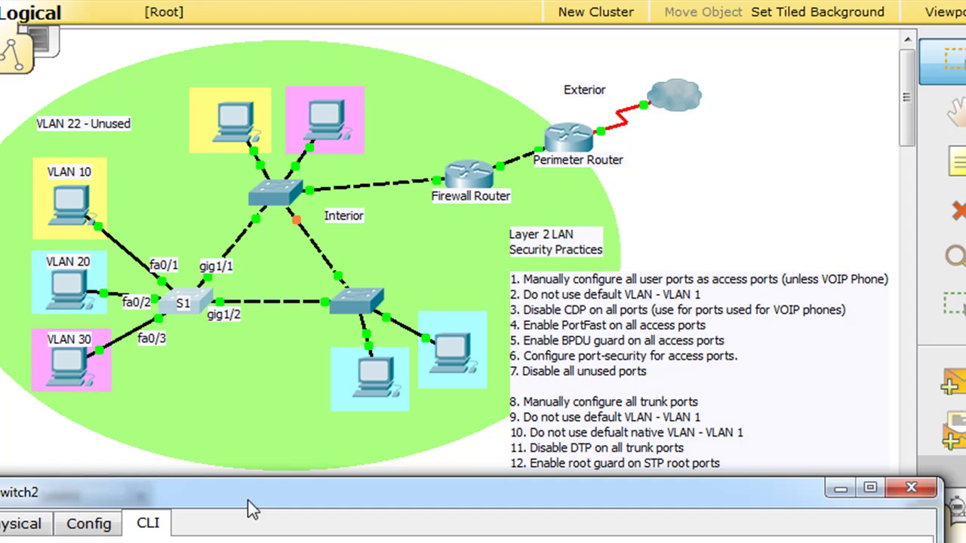
Step: Back on the topology canvas, move the VLAN 20 PC out of its box
left_click_drag(248, 503, 246, 473)
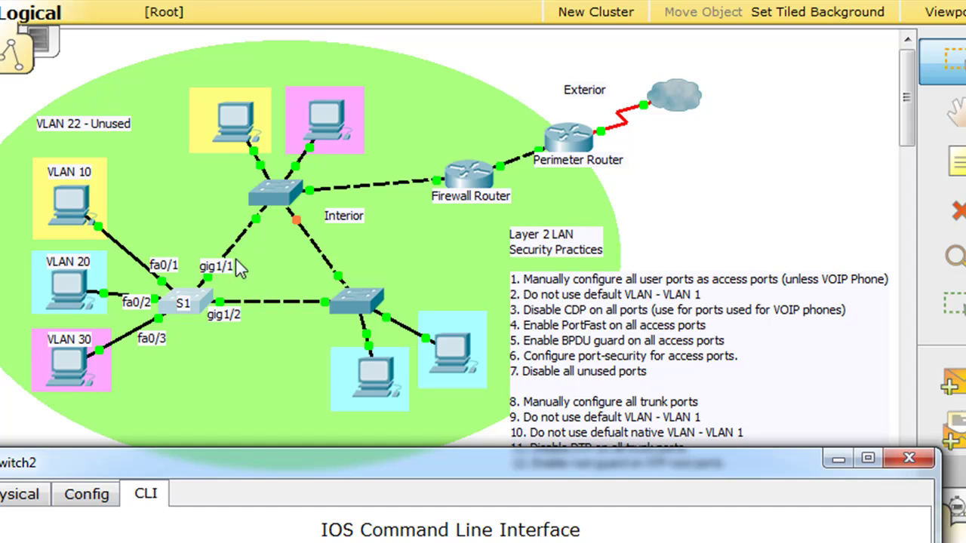
left_click(68, 298)
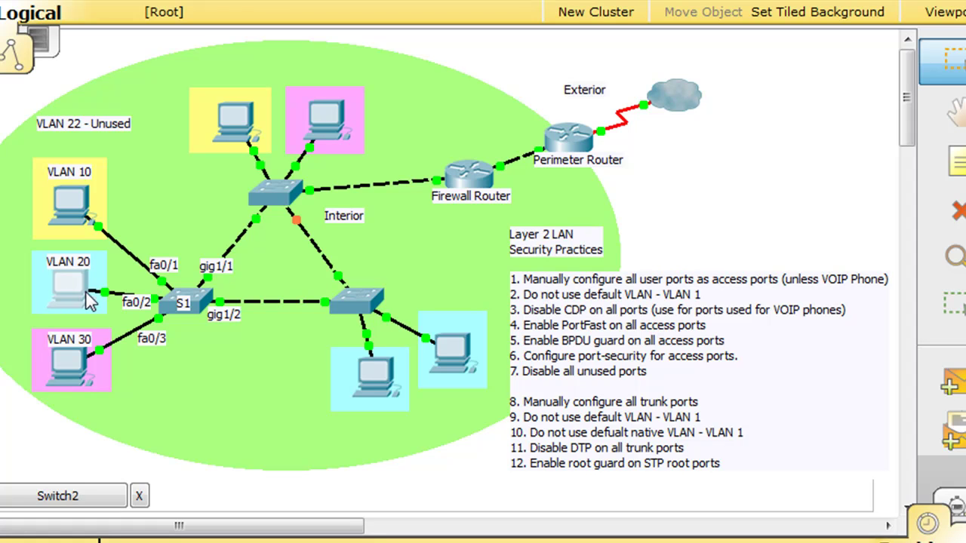
mouse_move(86, 299)
left_click_drag(73, 287, 35, 286)
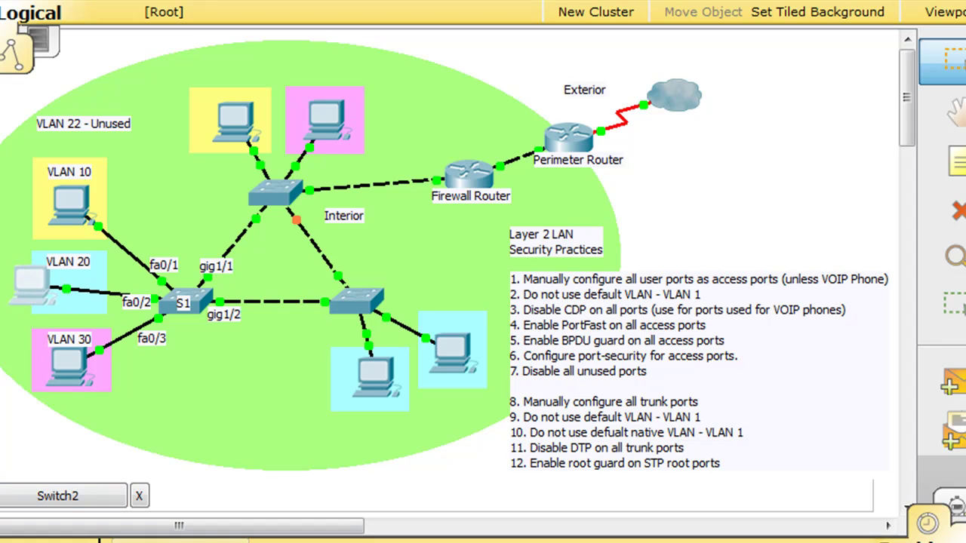
Step: Place a new switch in the VLAN 20 box and move the PC back toward S1
left_click_drag(174, 537, 89, 289)
mouse_move(162, 309)
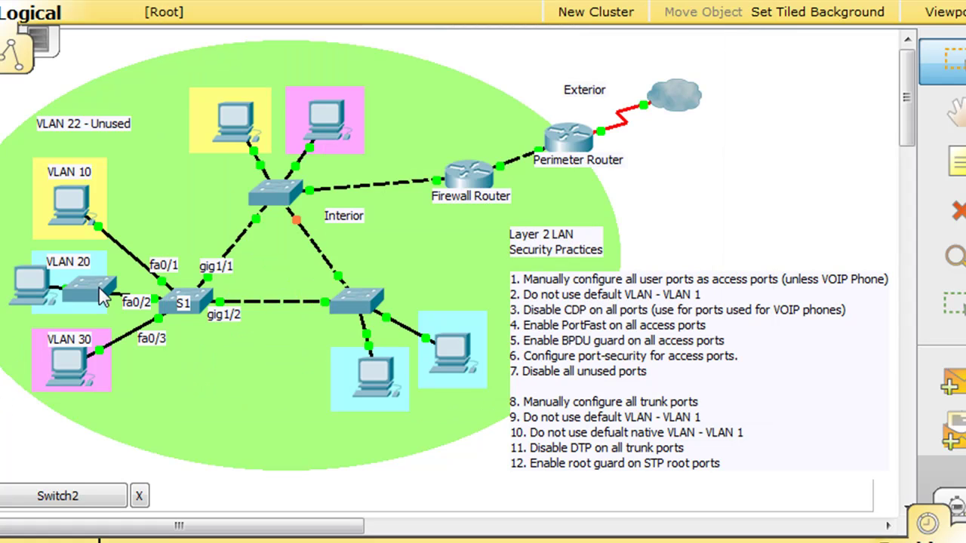
mouse_move(98, 286)
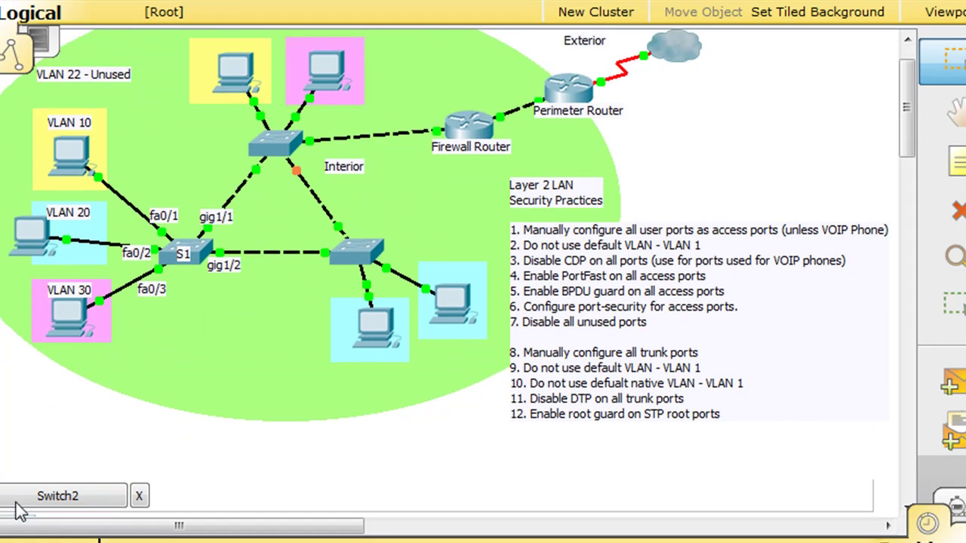
left_click_drag(20, 511, 23, 426)
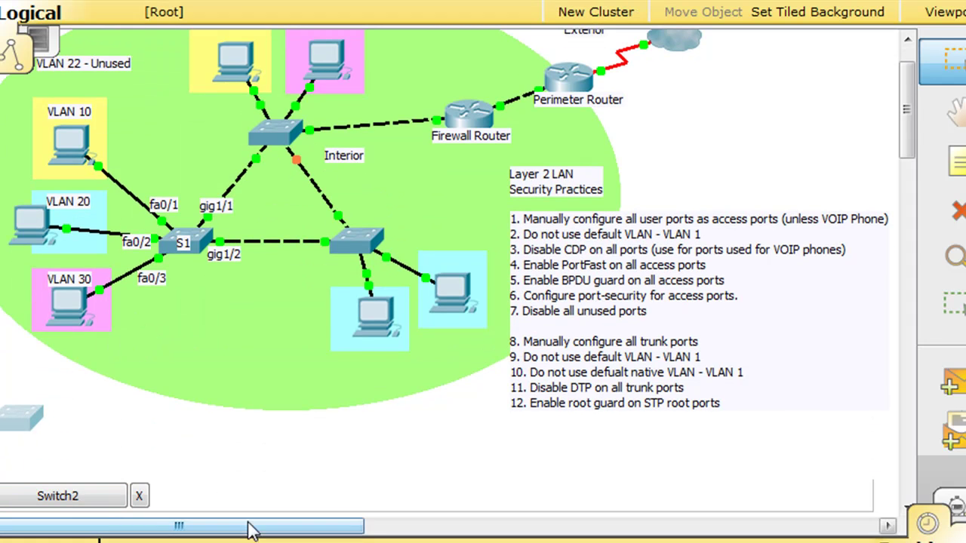
left_click_drag(903, 151, 904, 121)
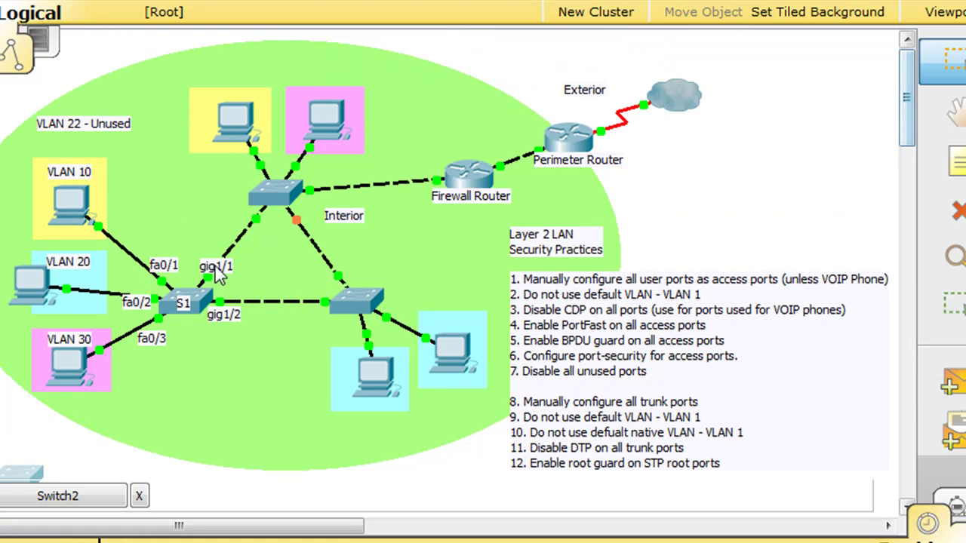
left_click_drag(51, 293, 76, 291)
Step: Shut down S1's Fa0/1–24 range, then Ctrl+Z back to the S1# prompt
left_click(202, 303)
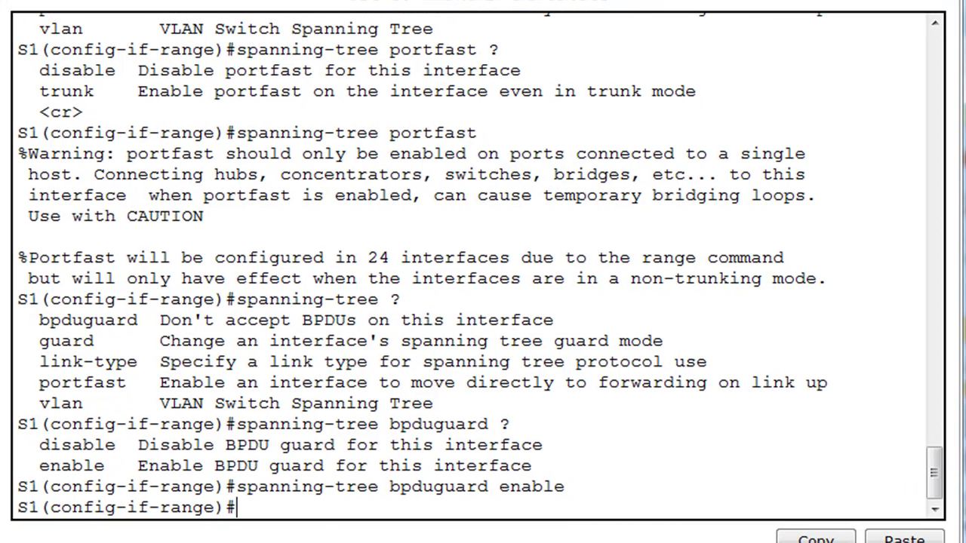
type("shutdown")
key("Return")
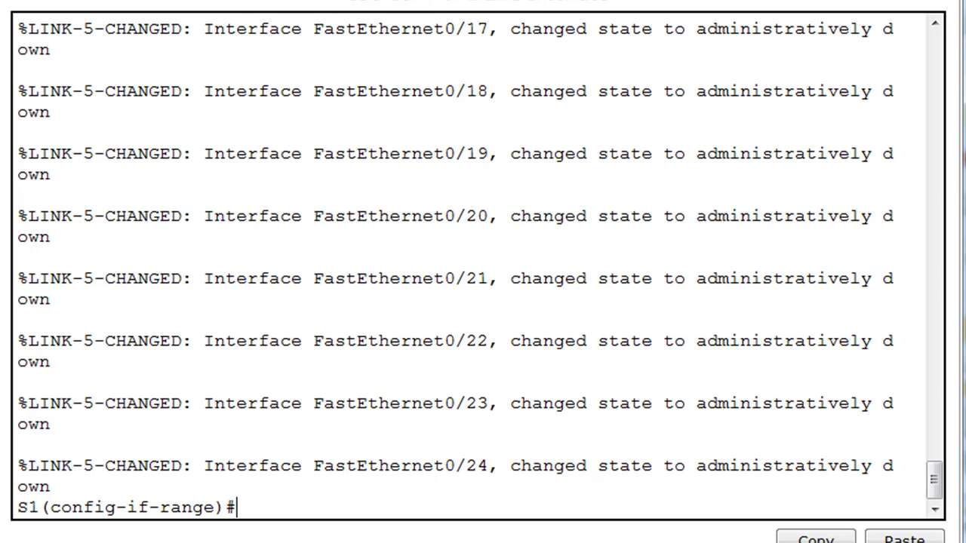
key("ctrl+z")
key("Return")
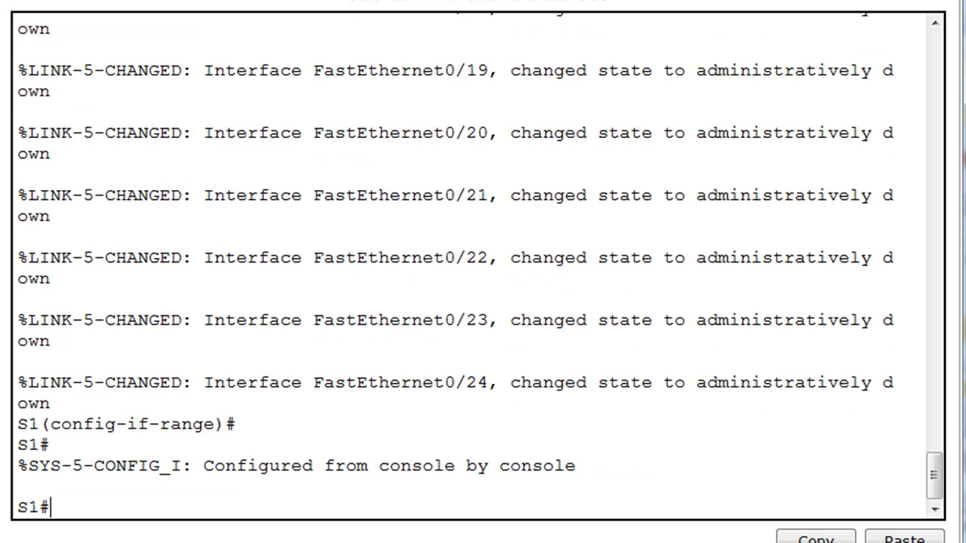
Step: Run 'show run' and highlight the access vlan 22, mode access and portfast lines
type("show run")
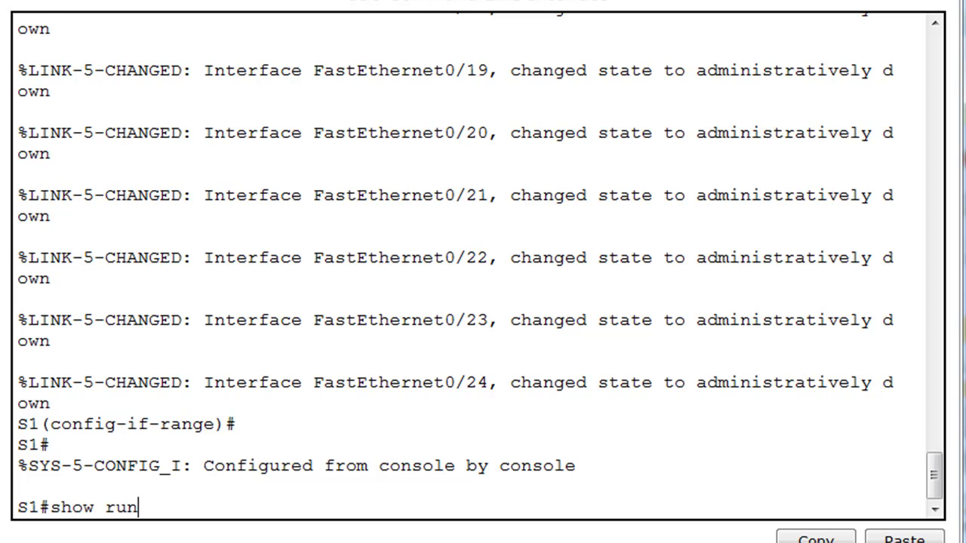
key("Return")
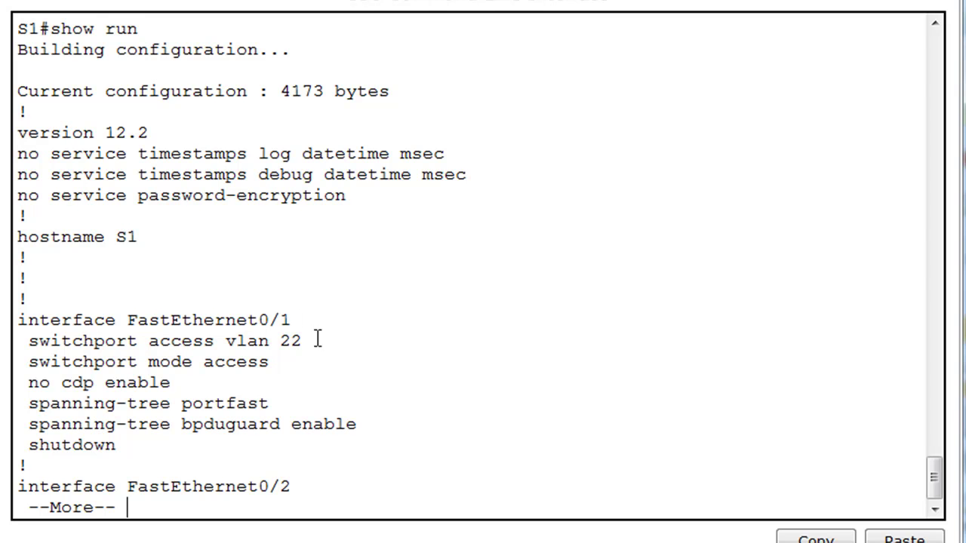
left_click_drag(317, 341, 18, 341)
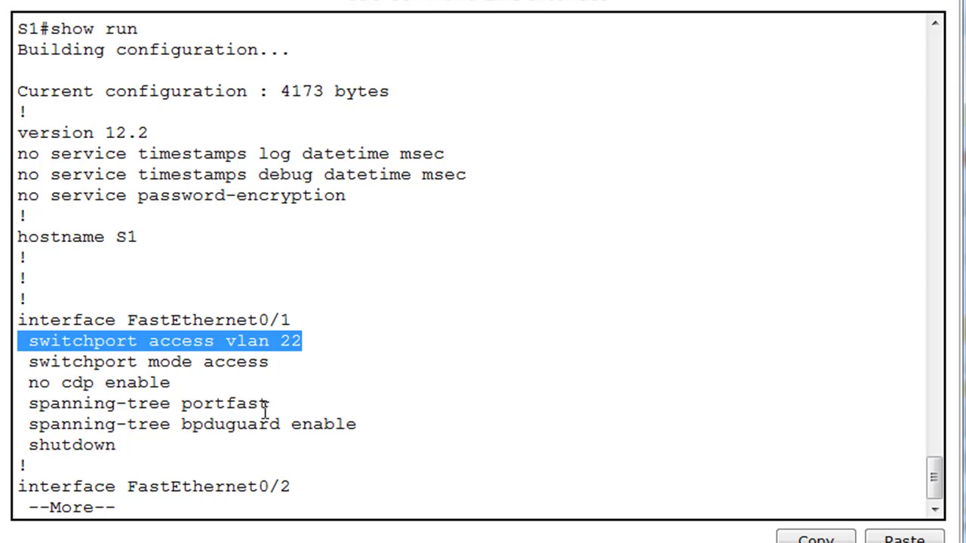
left_click(269, 361)
left_click(17, 362, "shift")
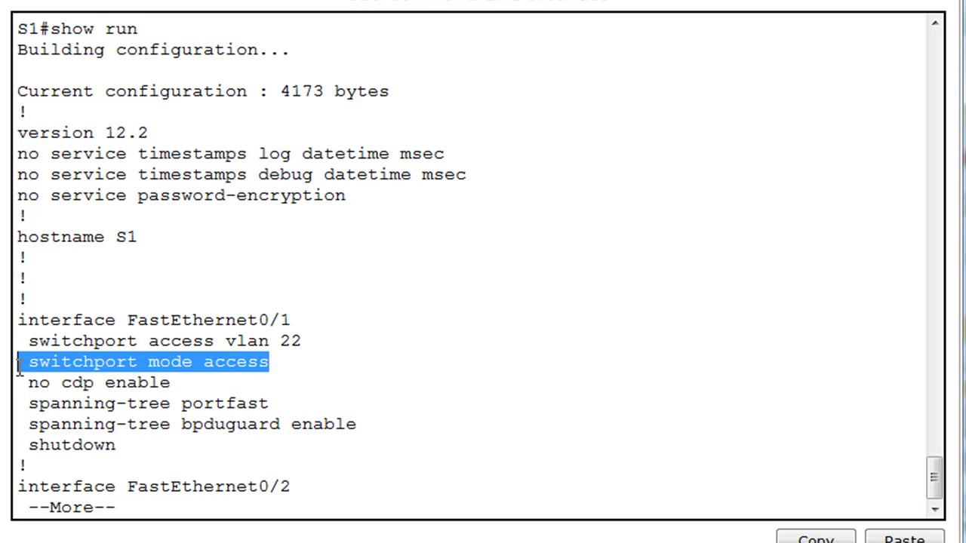
left_click_drag(182, 395, 8, 396)
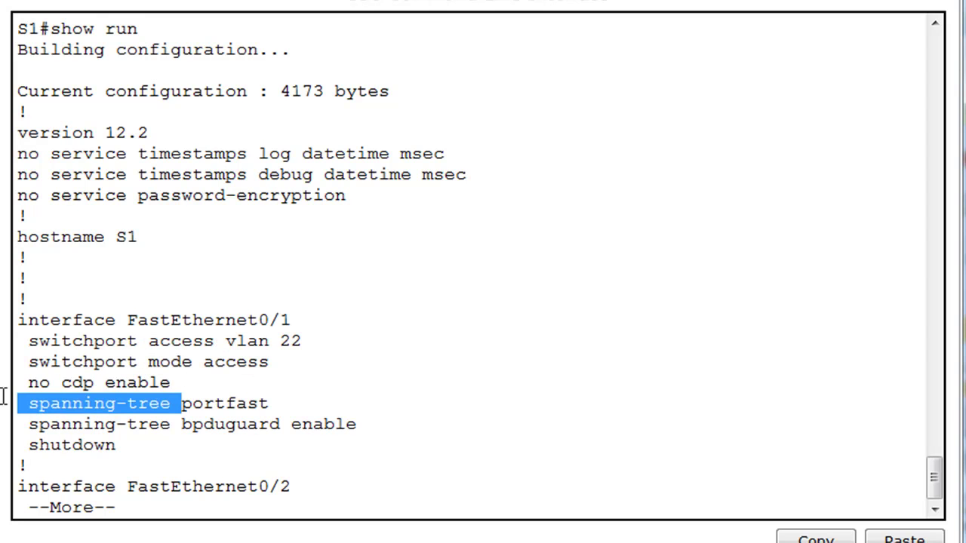
left_click(114, 423)
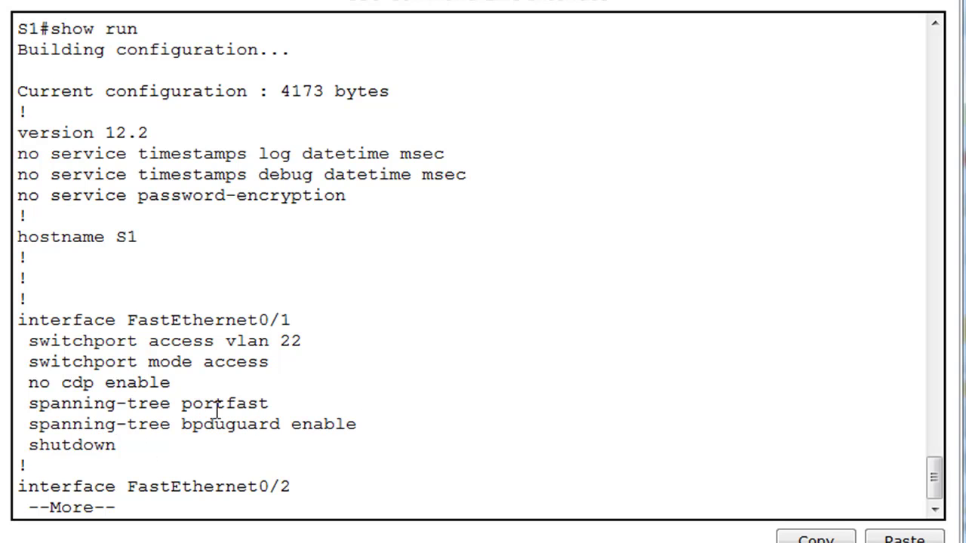
Step: Page through the configuration down to the last FastEthernet port's settings
key("space")
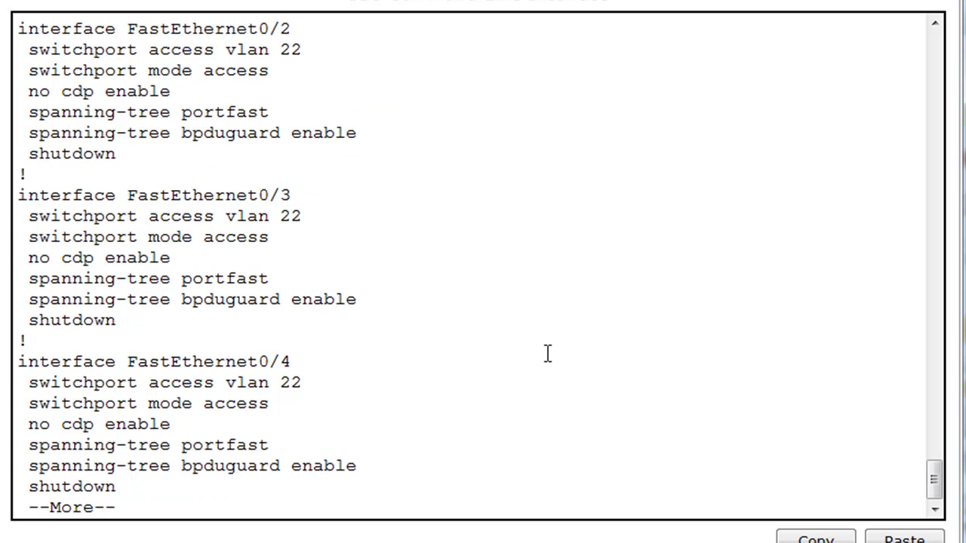
key("space")
key("space")
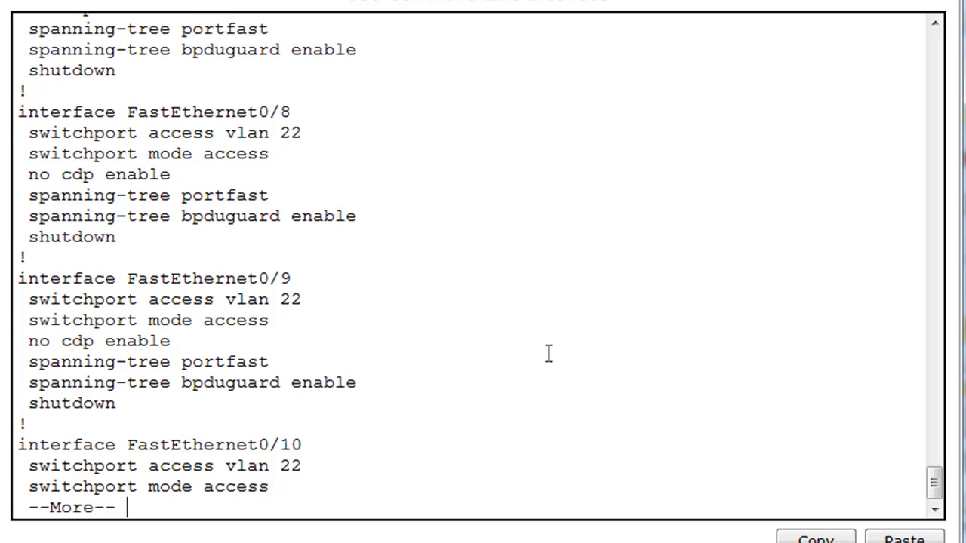
key("space")
key("space")
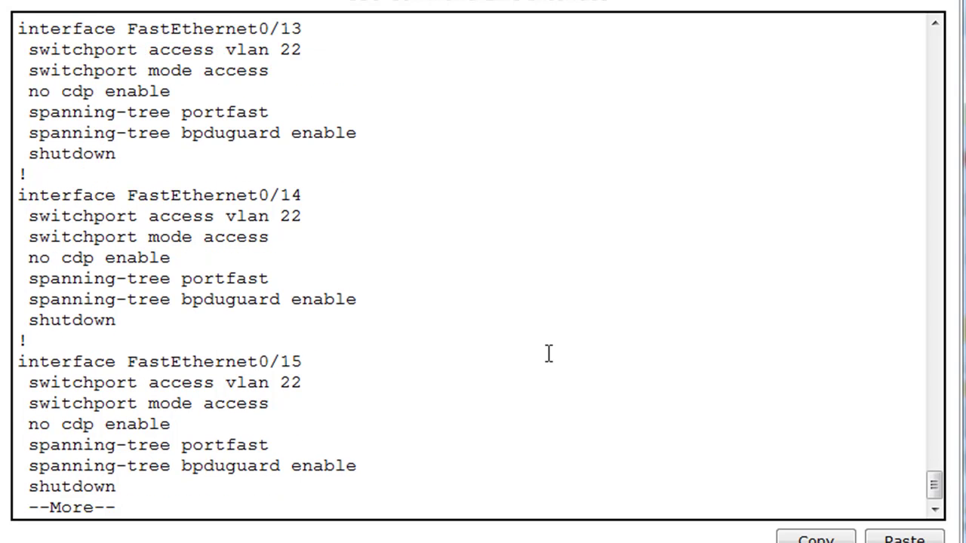
key("space")
key("space")
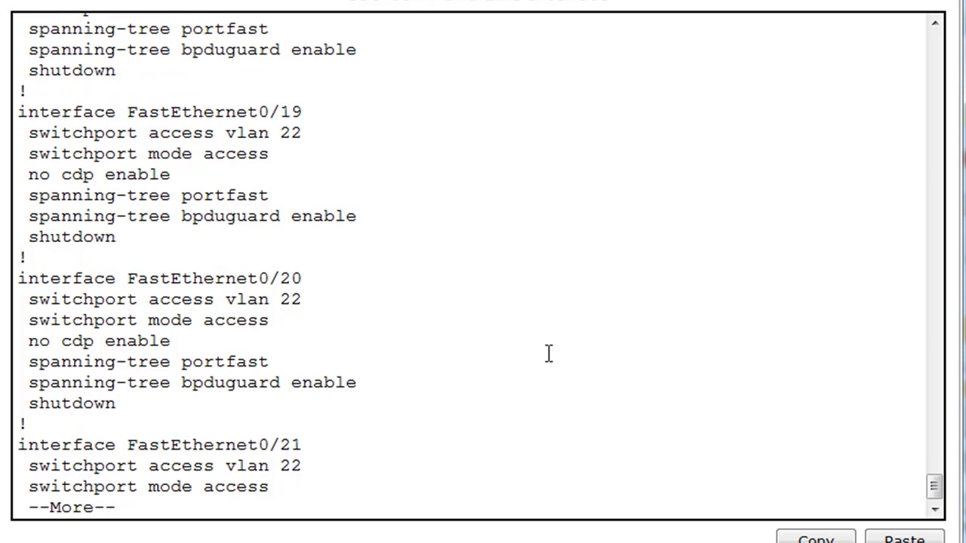
key("space")
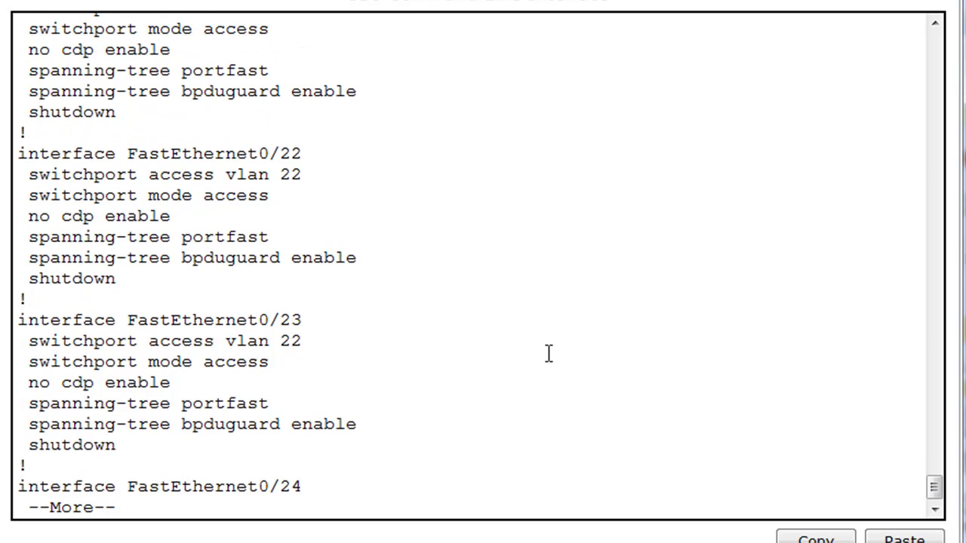
key("space")
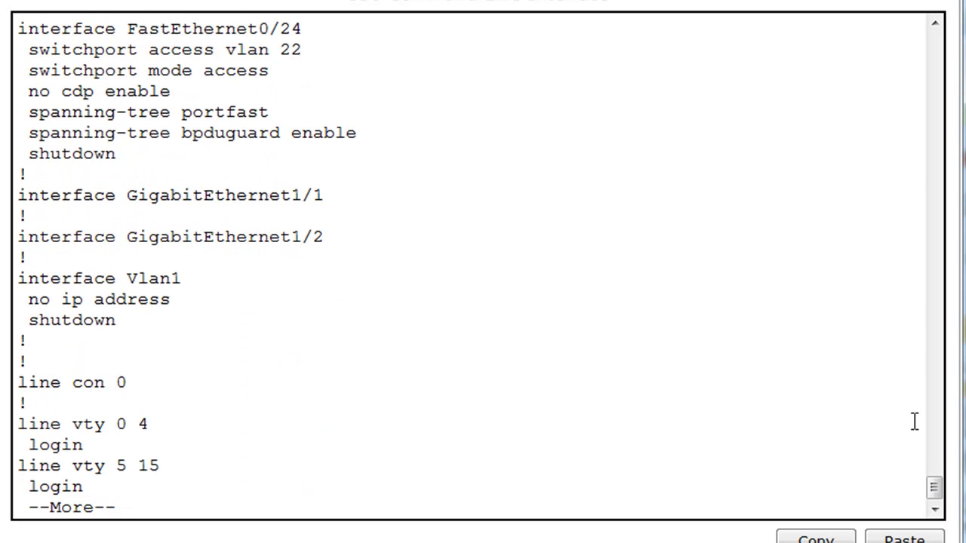
mouse_move(935, 494)
left_mouse_down()
mouse_move(921, 270)
mouse_move(934, 489)
left_mouse_up()
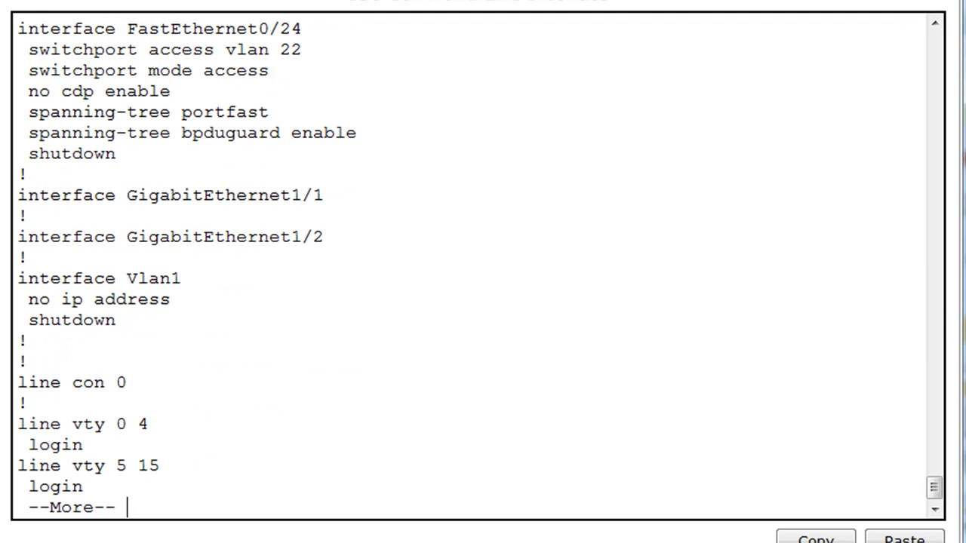